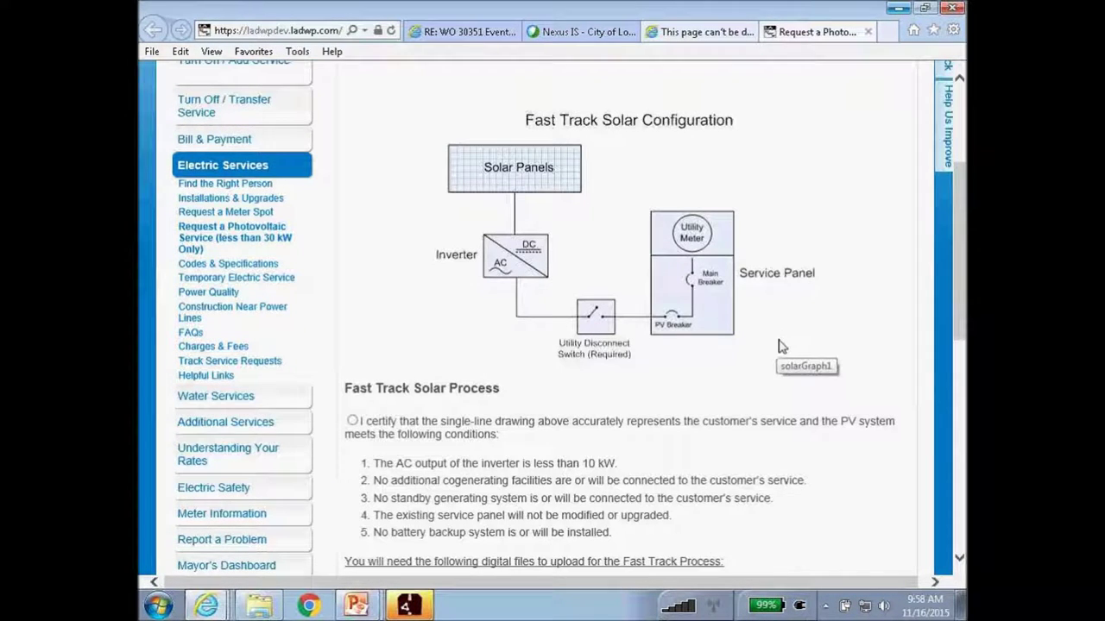
- Select the Fast Track Solar Process certification and review the conditions and required upload files of both solar processes
scroll(801, 347, "down", 1)
scroll(790, 328, "up", 1)
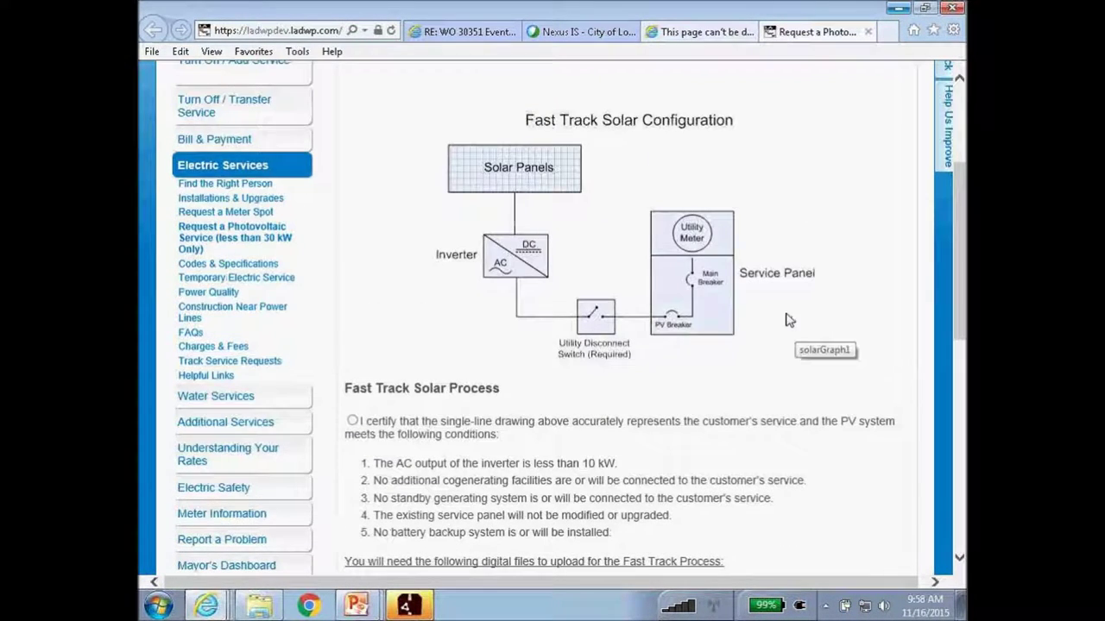
scroll(829, 254, "down", 2)
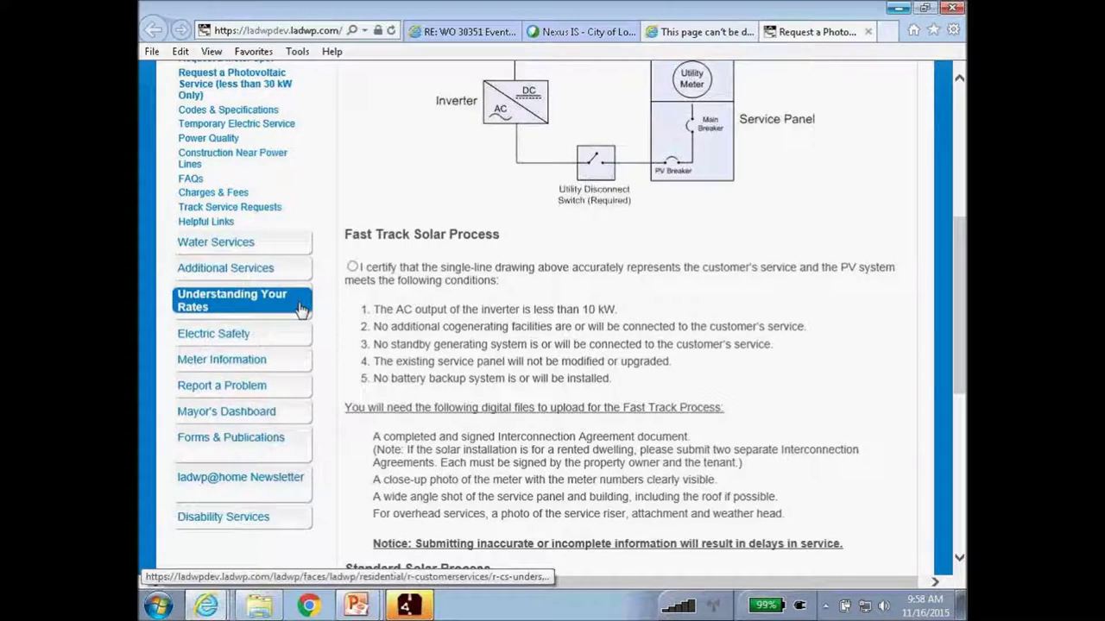
left_click(352, 267)
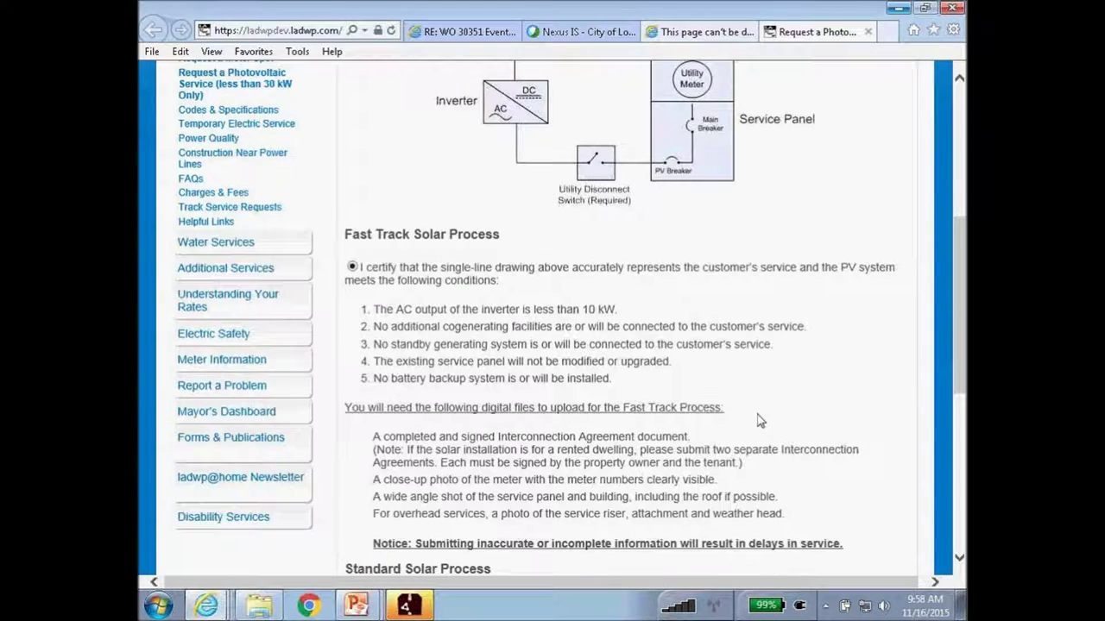
scroll(759, 405, "down", 1)
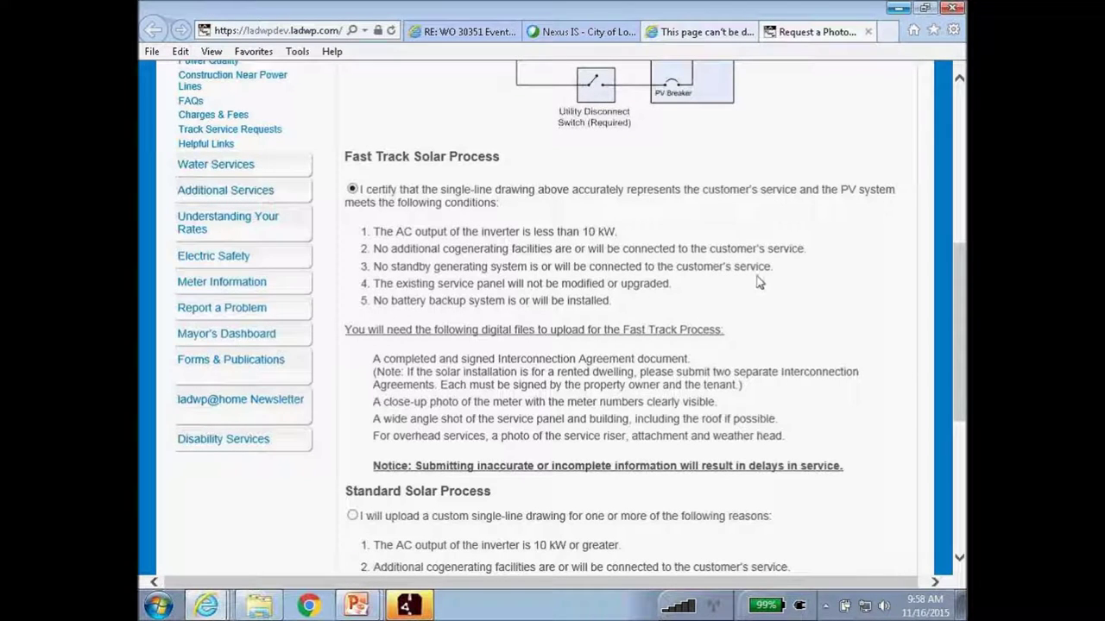
scroll(760, 280, "down", 1)
scroll(757, 281, "down", 2)
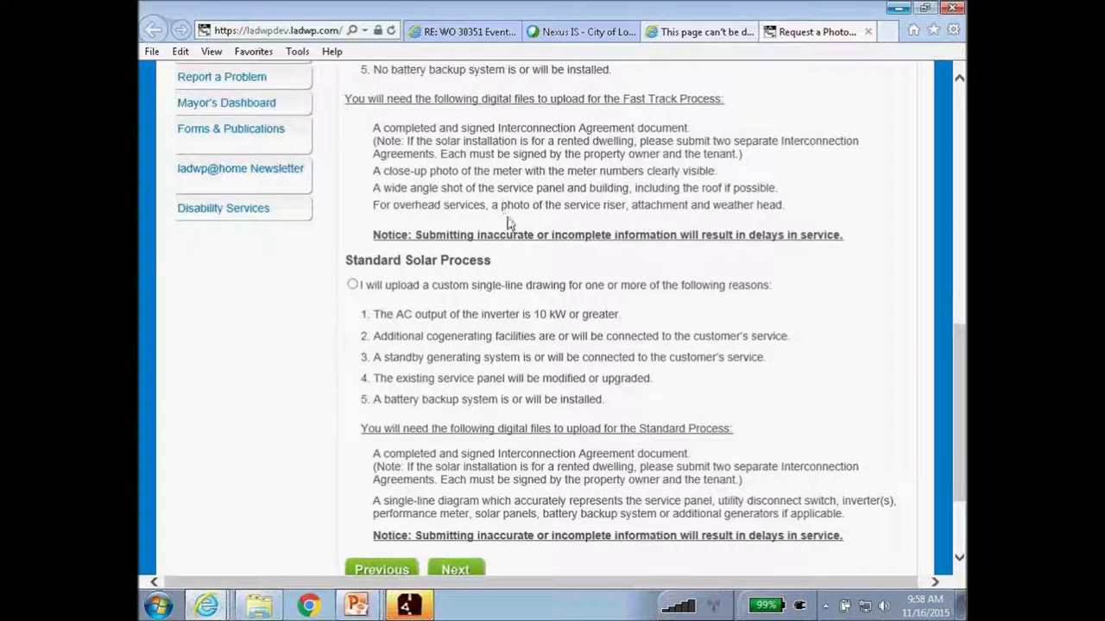
scroll(703, 203, "up", 3)
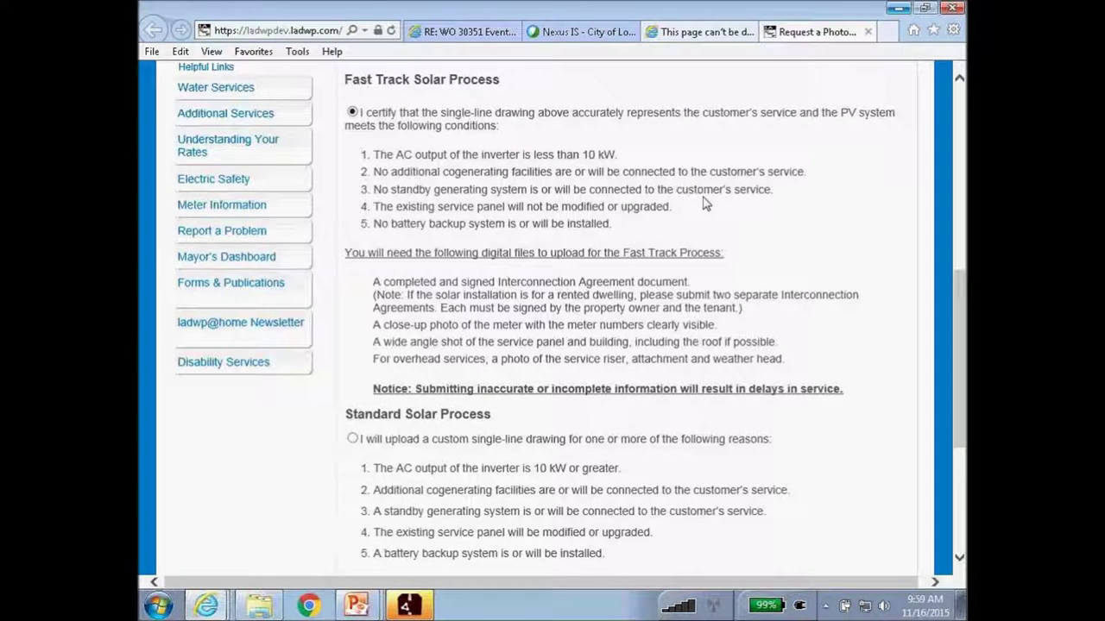
scroll(777, 336, "down", 4)
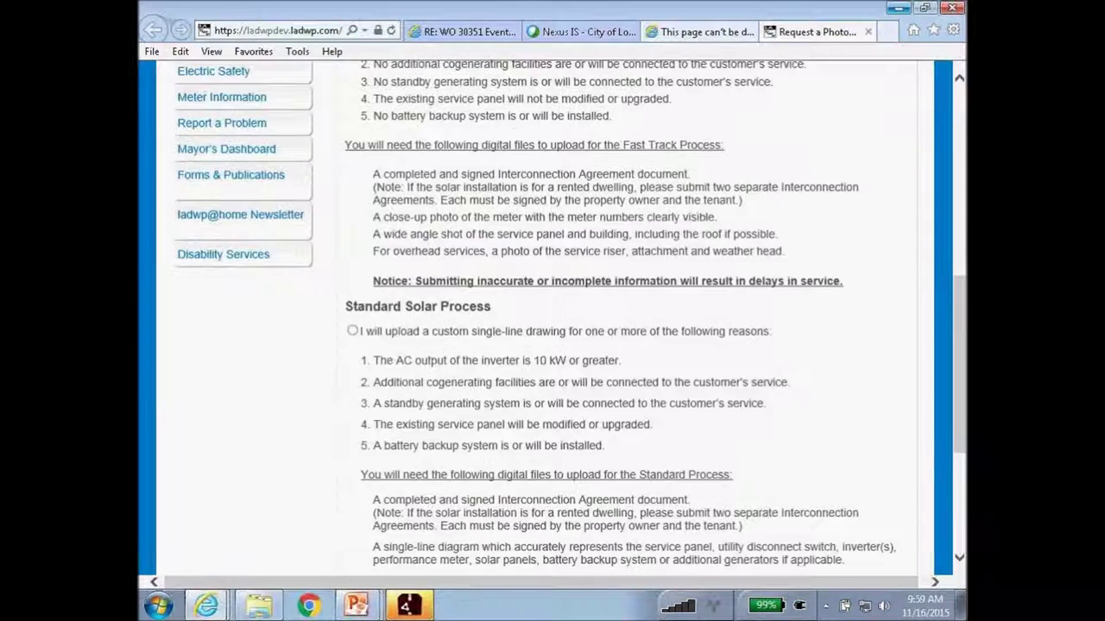
- Alternate the selection between the Standard and Fast Track Solar Process options, ending on Fast Track
left_click(352, 153)
scroll(454, 195, "up", 5)
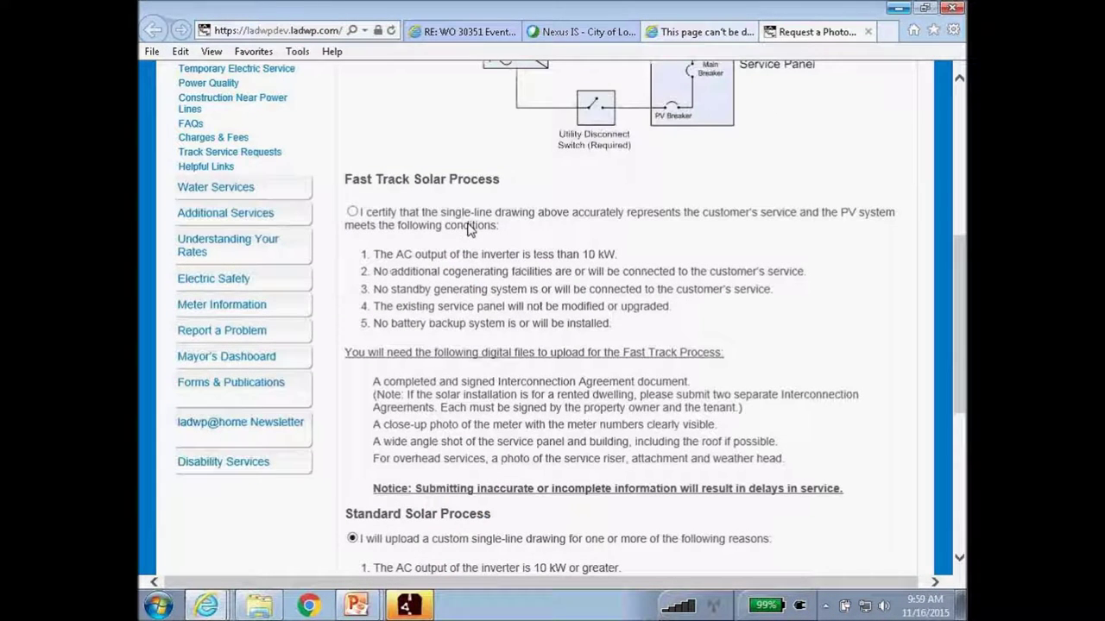
left_click(354, 214)
scroll(355, 207, "down", 5)
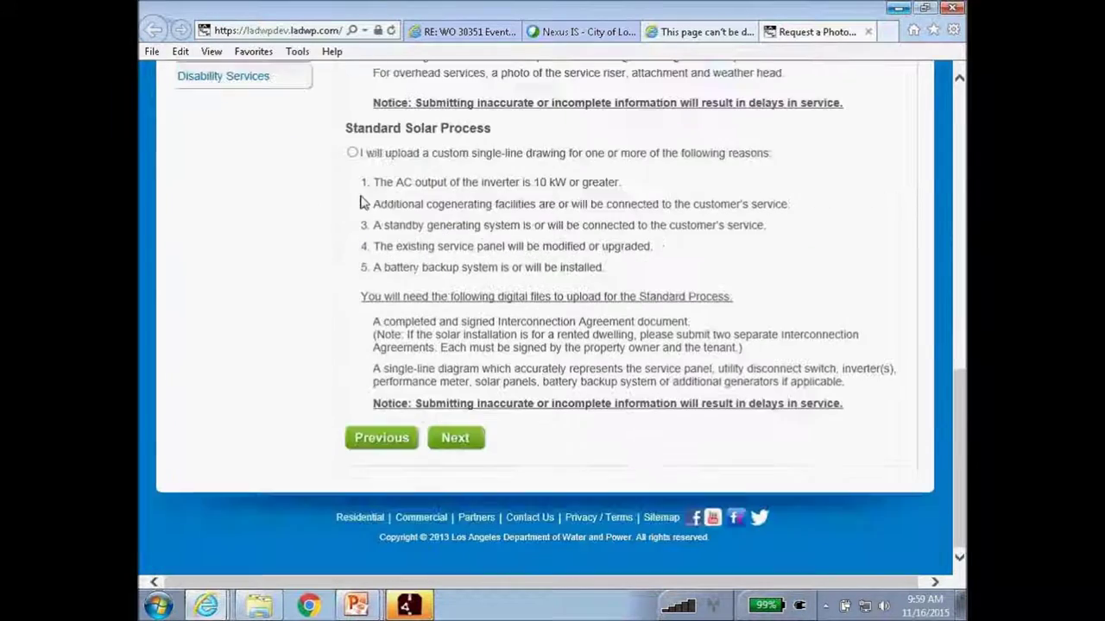
left_click(352, 153)
scroll(567, 259, "up", 5)
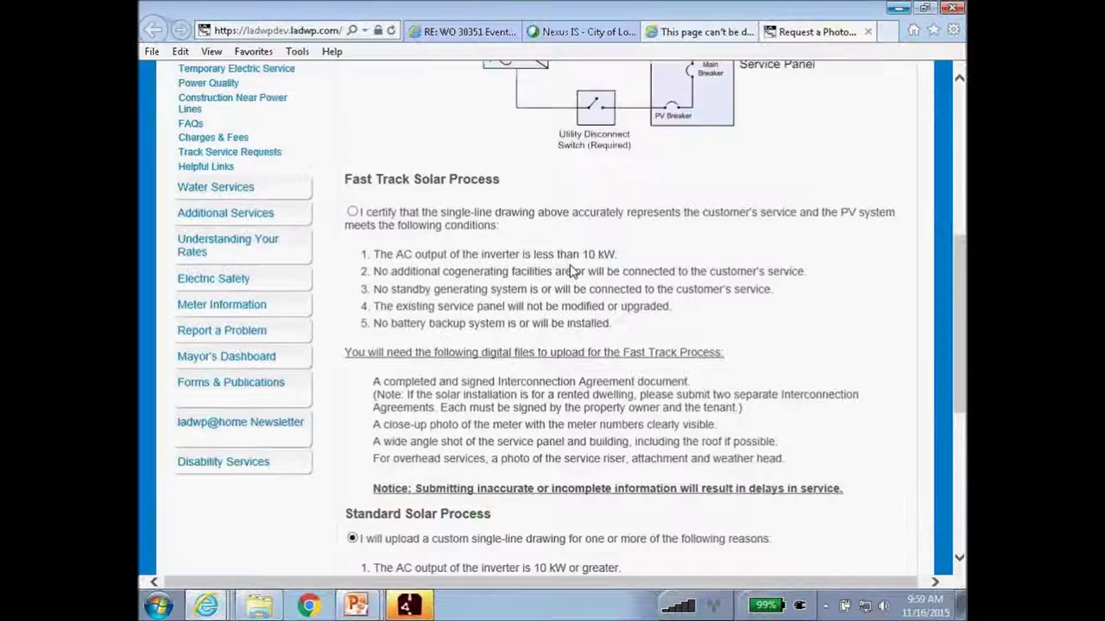
scroll(568, 257, "down", 3)
scroll(567, 259, "up", 3)
left_click(352, 211)
- Proceed with Fast Track, confirm the signed Interconnection Agreement and jobsite photos are ready, and continue to the upload page
scroll(618, 304, "down", 5)
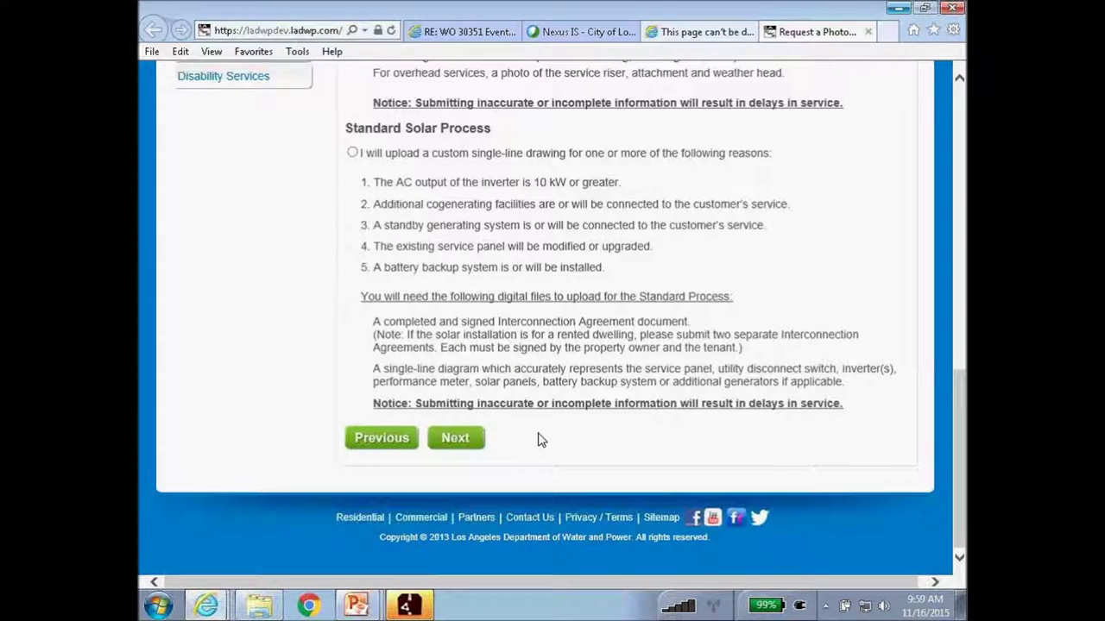
left_click(454, 438)
scroll(569, 363, "up", 3)
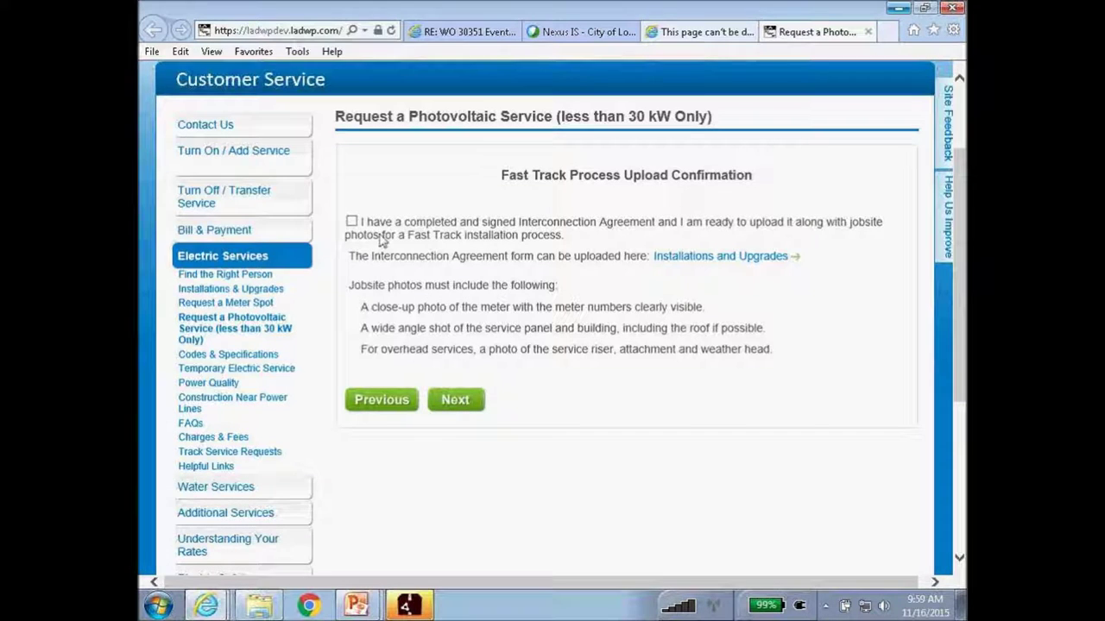
left_click(349, 219)
left_click(458, 402)
- Attach the Interconnection Agreement Form PDF from the inner Solar AMS Upload Files folder as the Interconnection Agreement
scroll(872, 317, "down", 2)
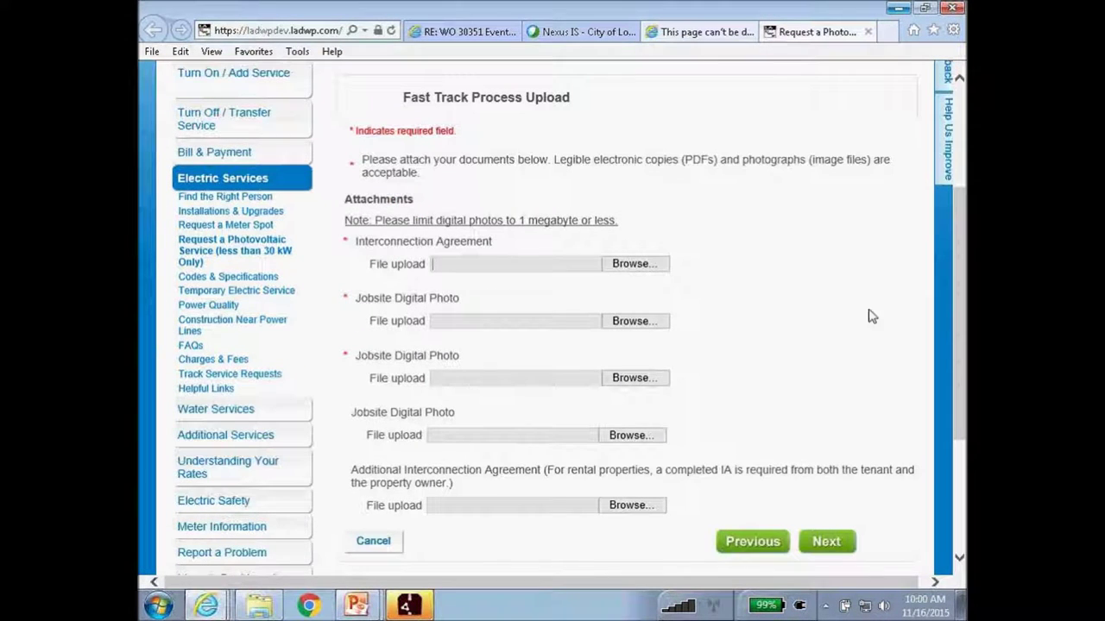
left_click(632, 265)
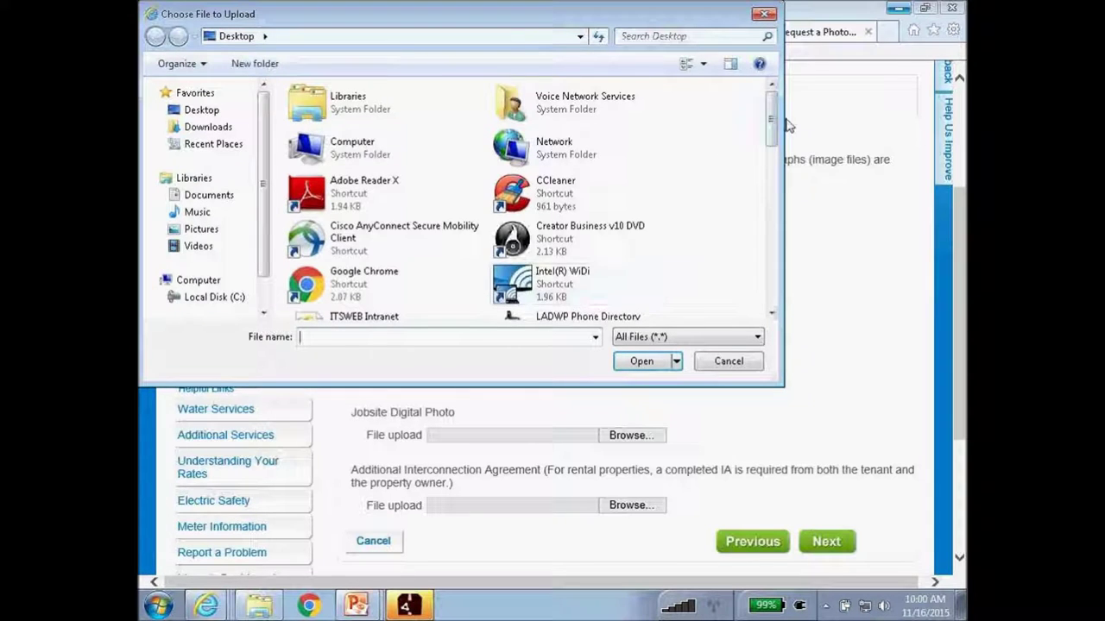
left_click_drag(772, 121, 773, 229)
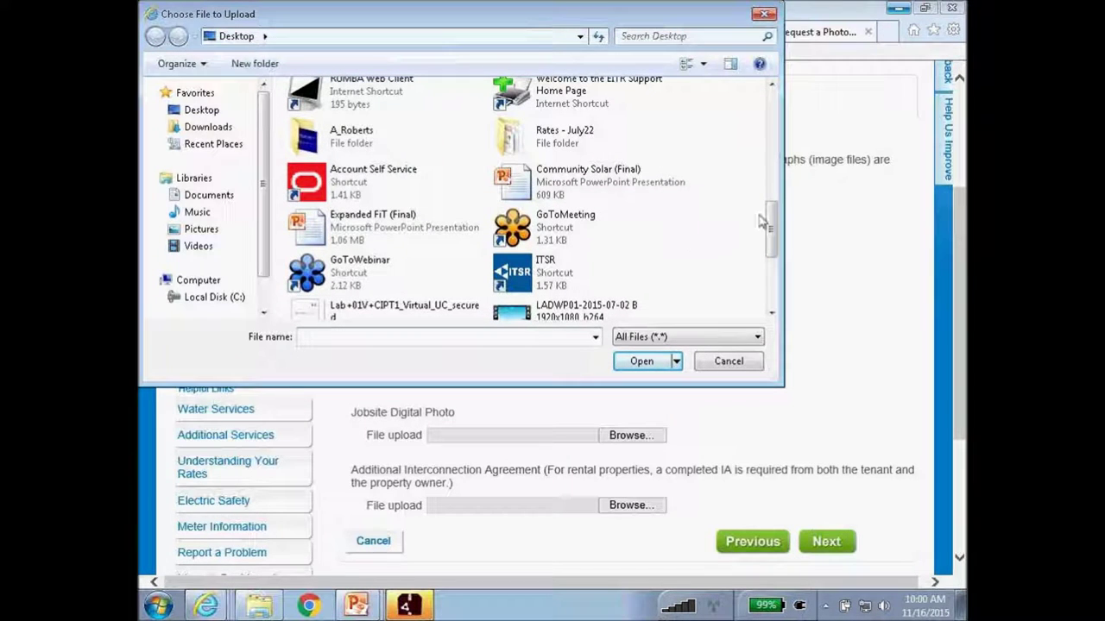
scroll(638, 226, "down", 2)
scroll(638, 226, "up", 4)
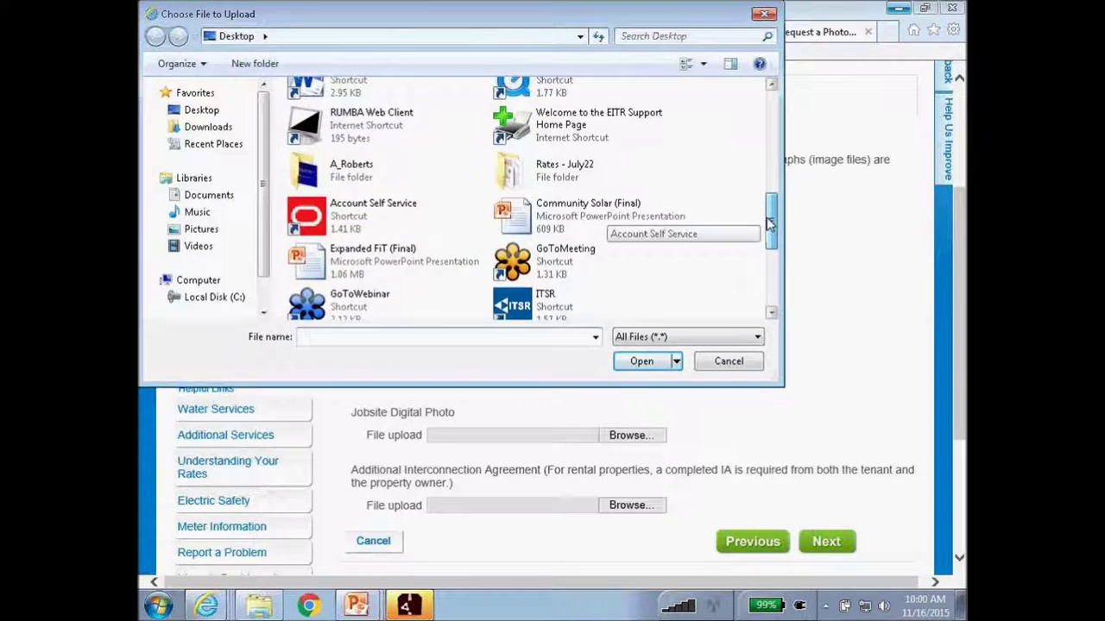
double_click(340, 204)
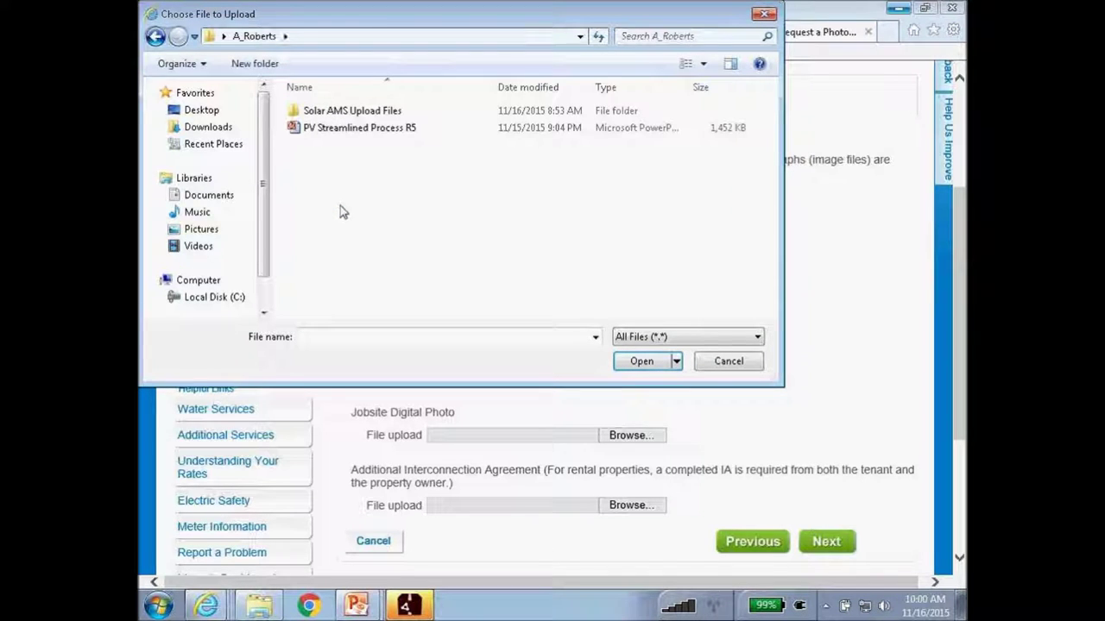
double_click(348, 117)
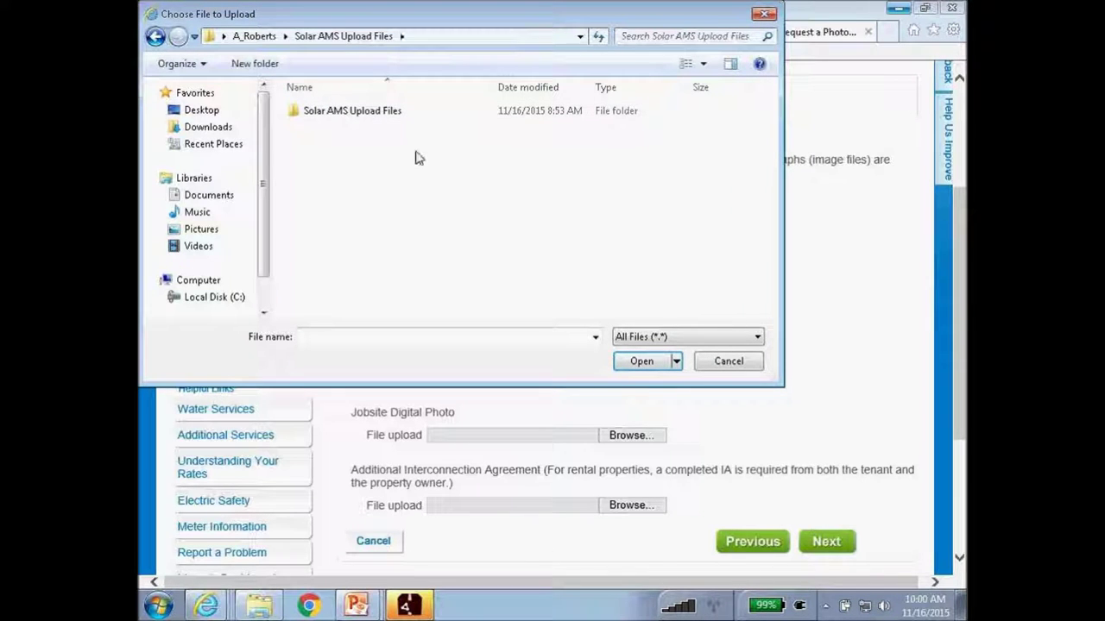
double_click(339, 113)
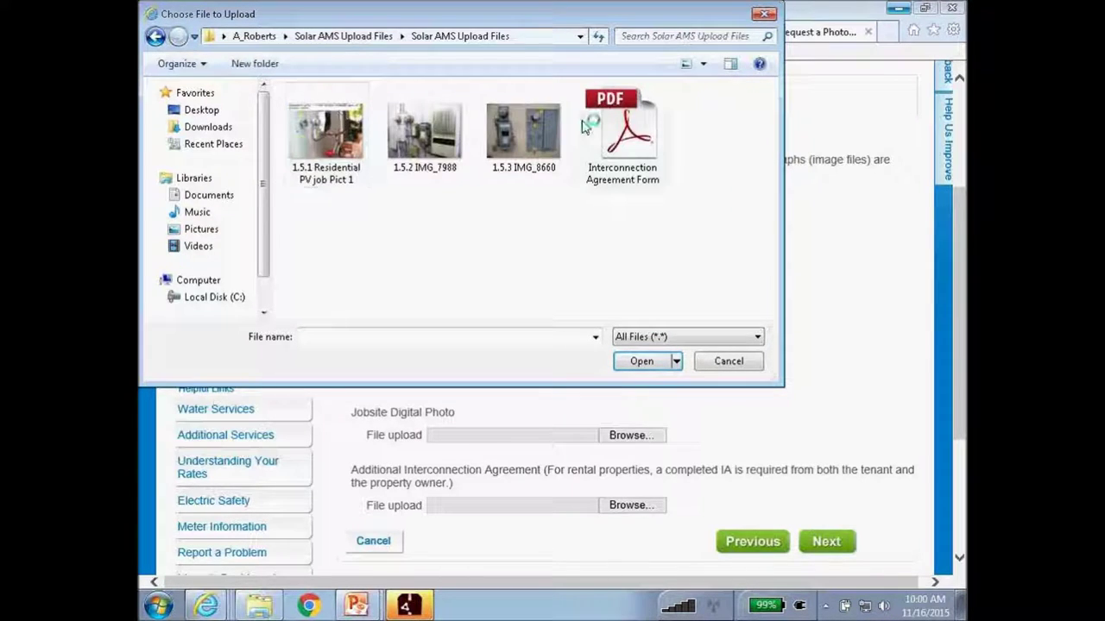
left_click(623, 125)
left_click(649, 364)
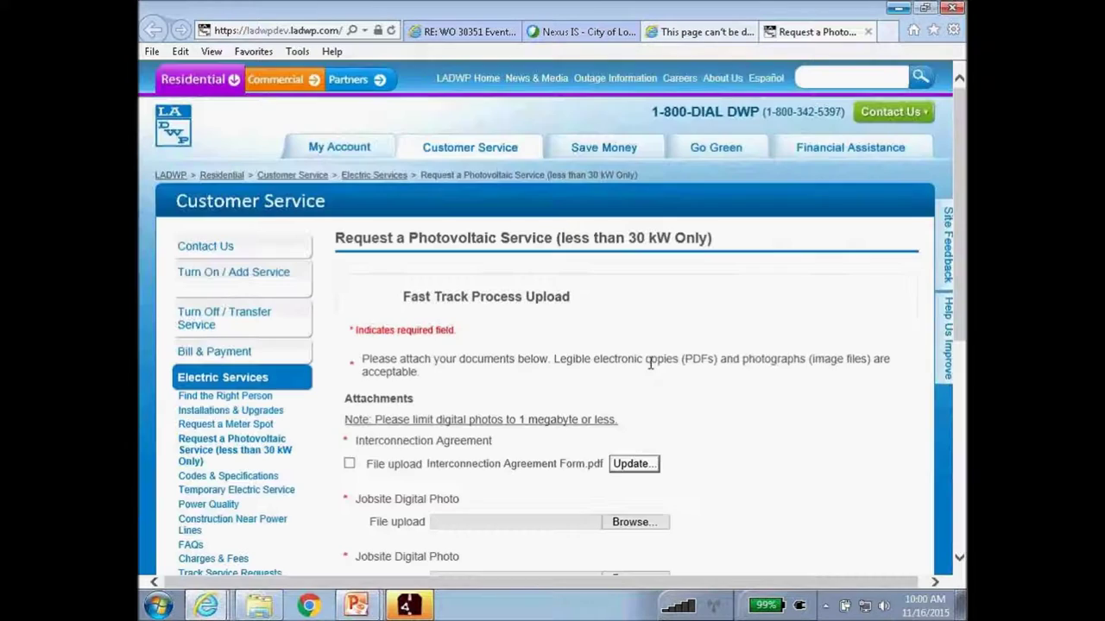
- Attach the photo 1.5.3 IMG_8660 as the first required Jobsite Digital Photo
scroll(660, 362, "down", 3)
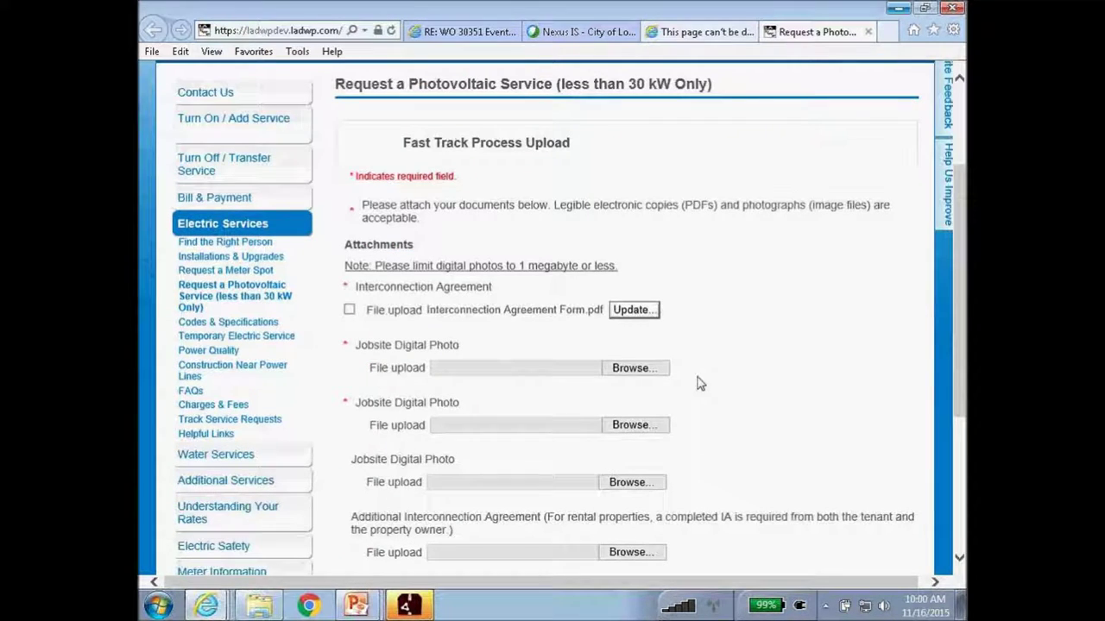
left_click(637, 368)
left_click(521, 138)
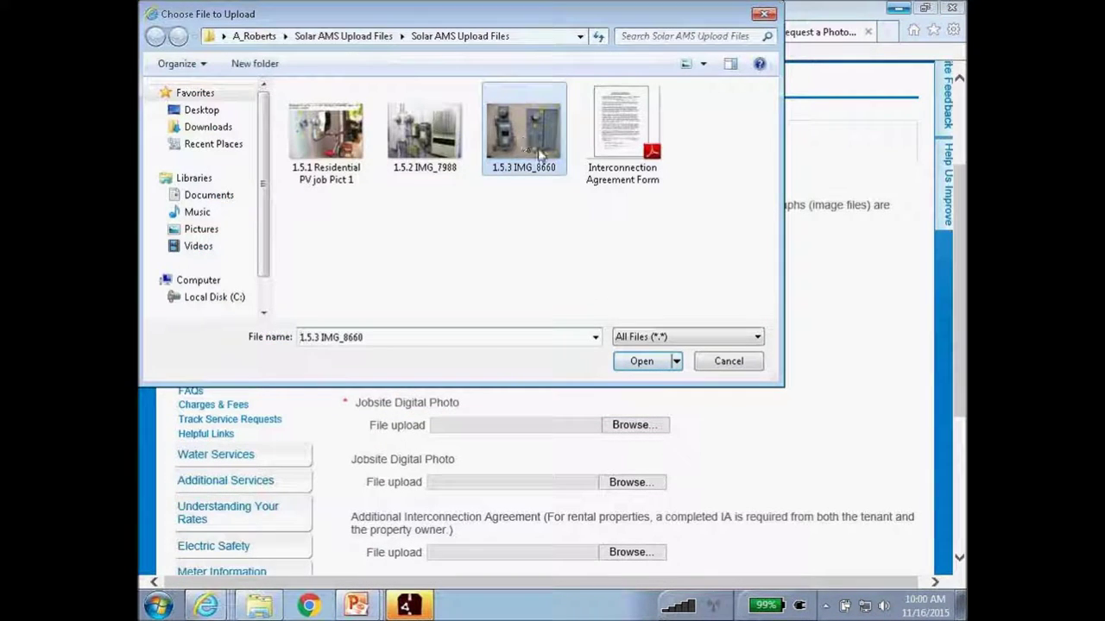
left_click(648, 366)
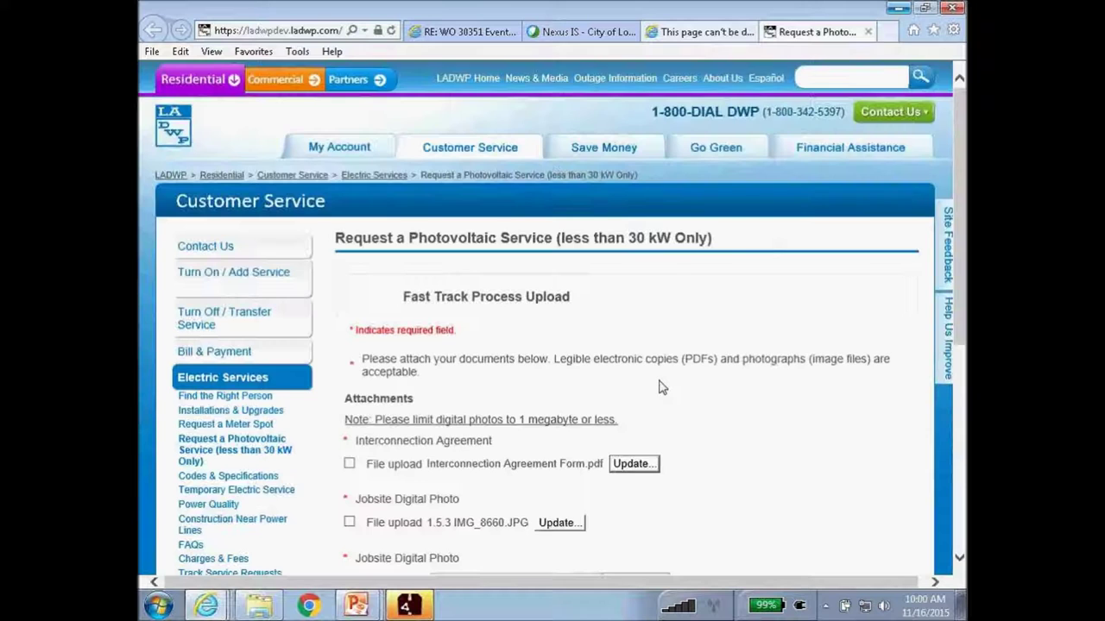
- Attach the photo 1.5.1 Residential PV job Pict 1 as the second required Jobsite Digital Photo
scroll(643, 384, "down", 4)
left_click(639, 274)
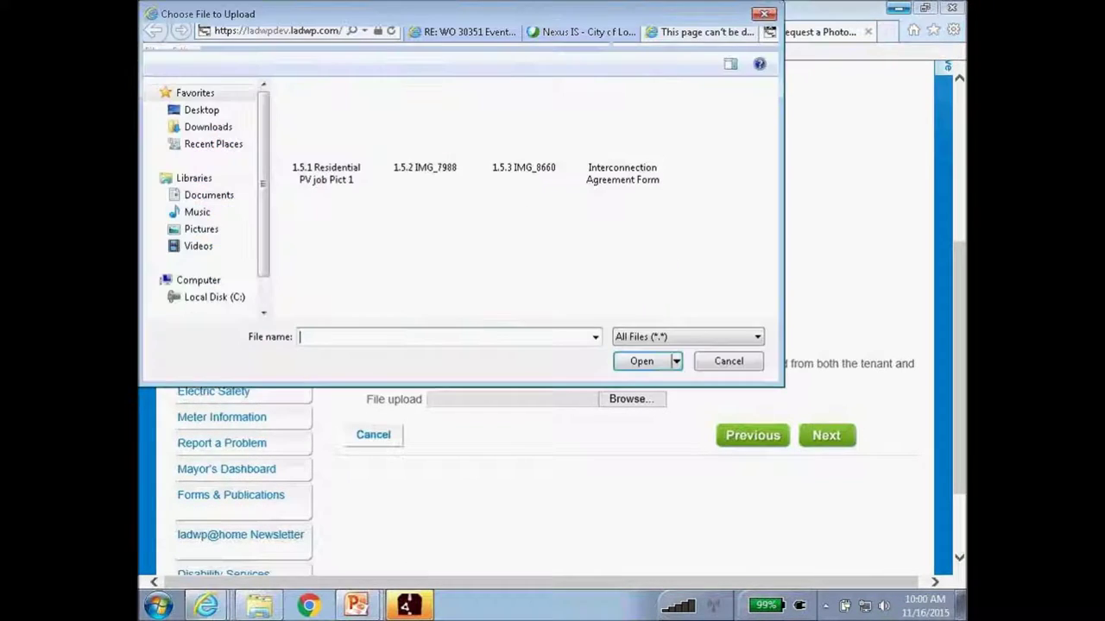
left_click(315, 136)
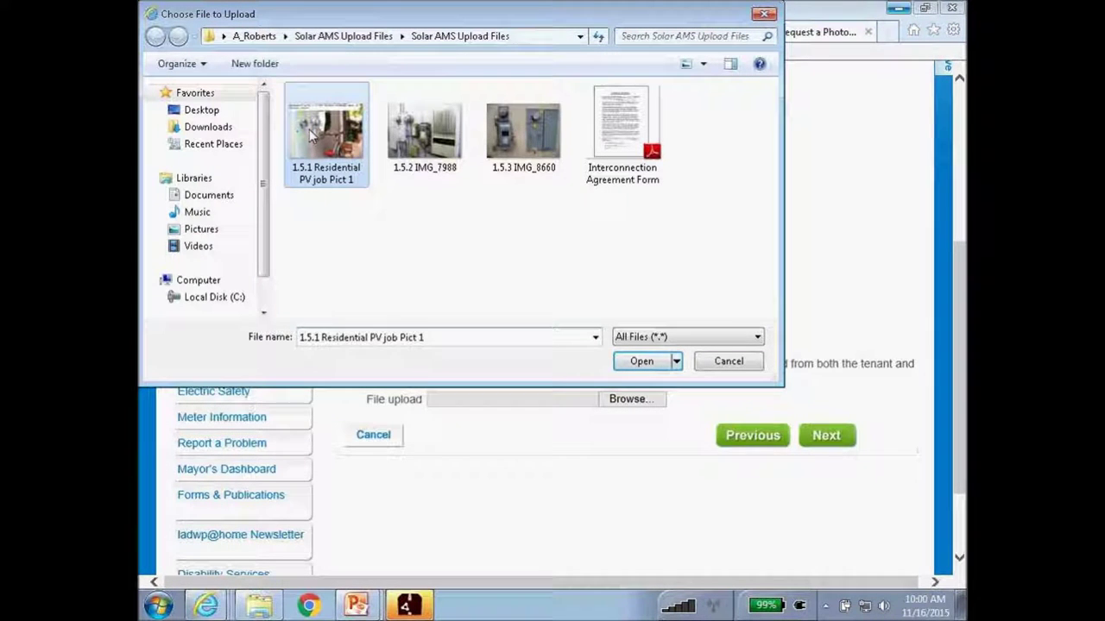
left_click(649, 367)
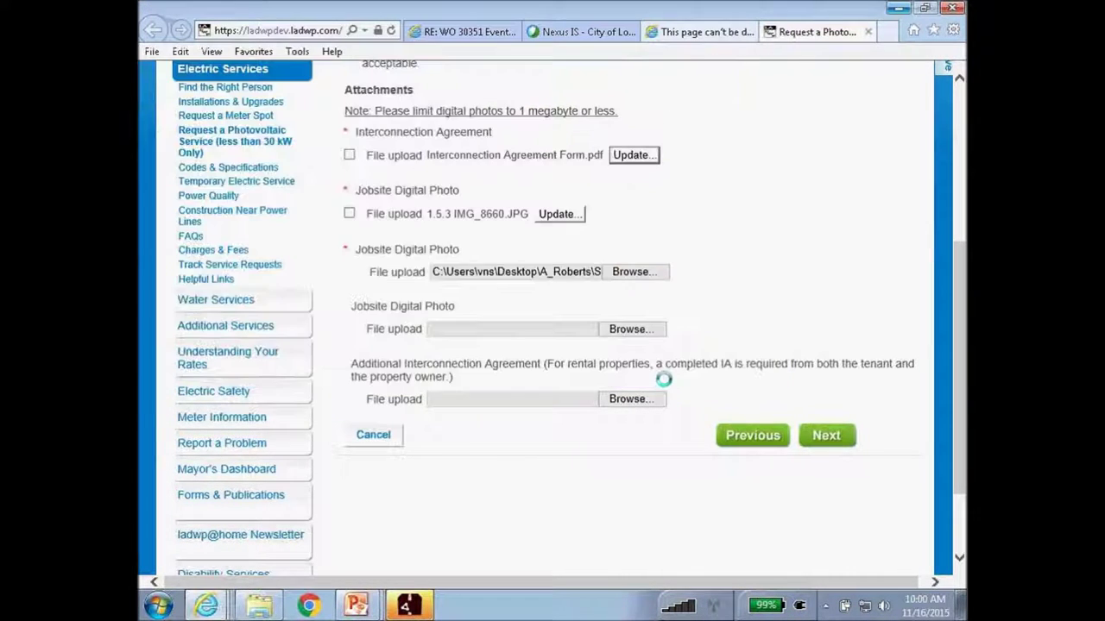
- Check all three attached files and continue to the service request details form
scroll(665, 381, "down", 3)
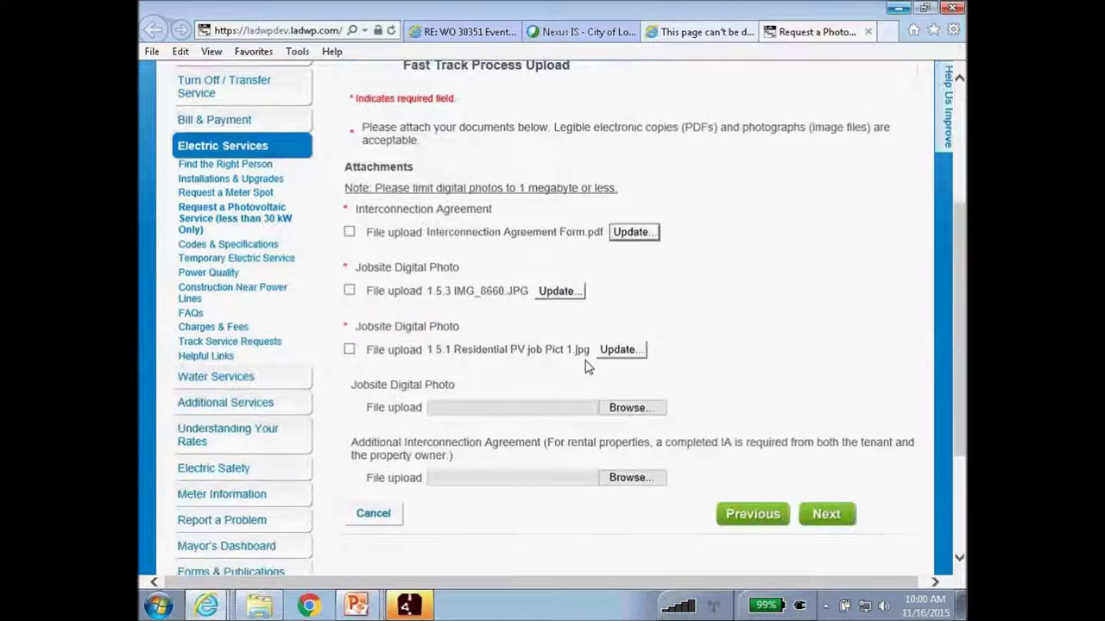
left_click(349, 232)
left_click(348, 314)
left_click(348, 369)
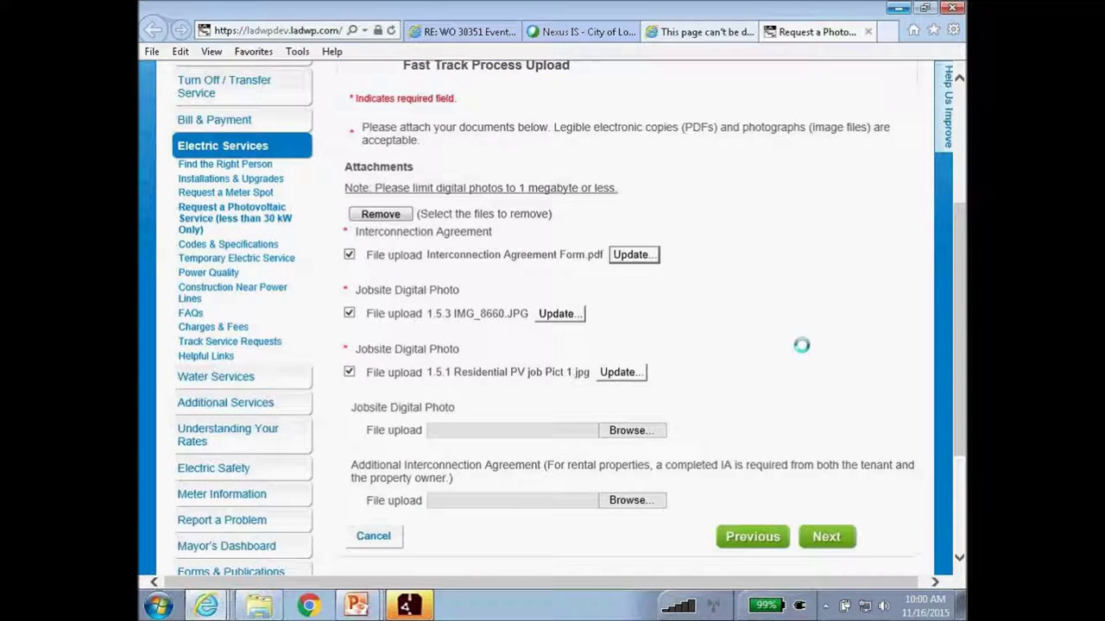
scroll(820, 338, "down", 1)
scroll(799, 330, "down", 1)
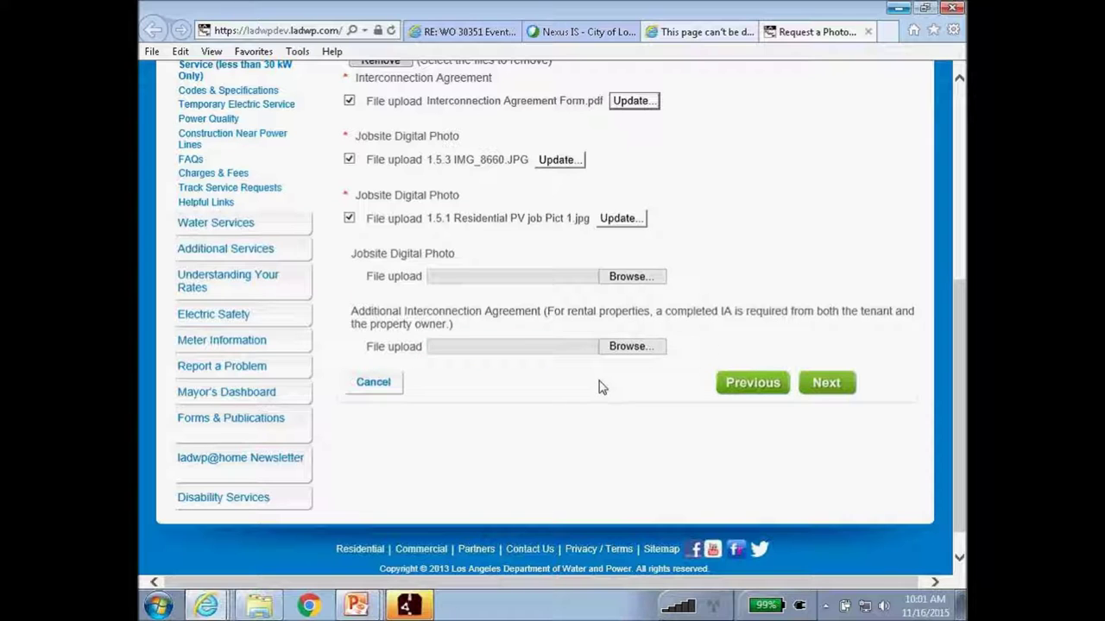
left_click(837, 387)
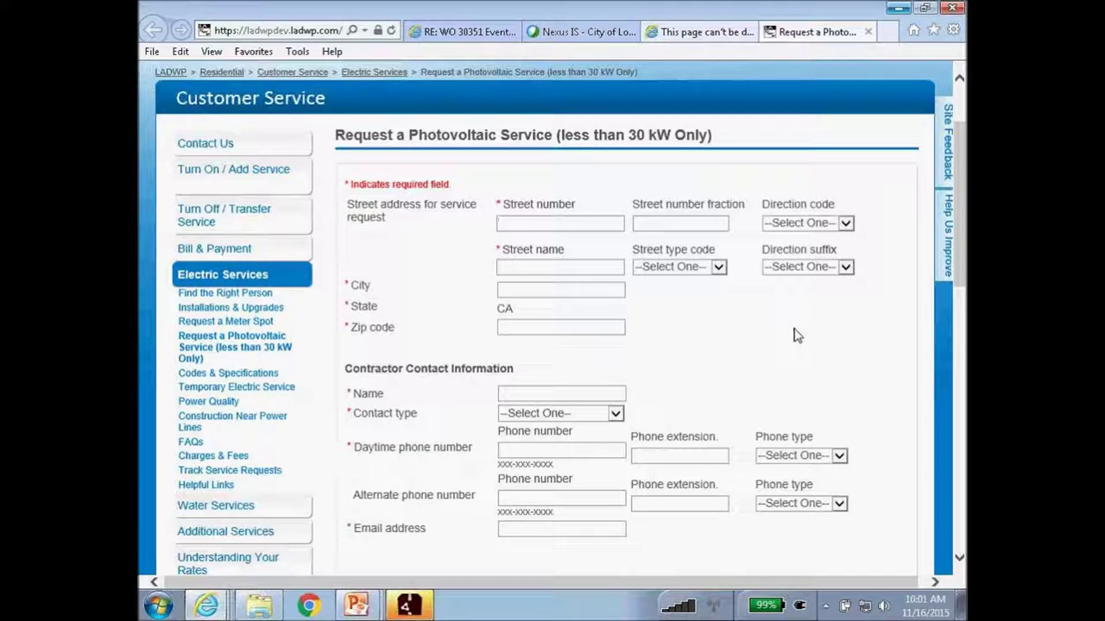
- Examine the form's service address, contractor, owner or tenant, service information and additional information fields, including the service type choices
scroll(785, 320, "down", 1)
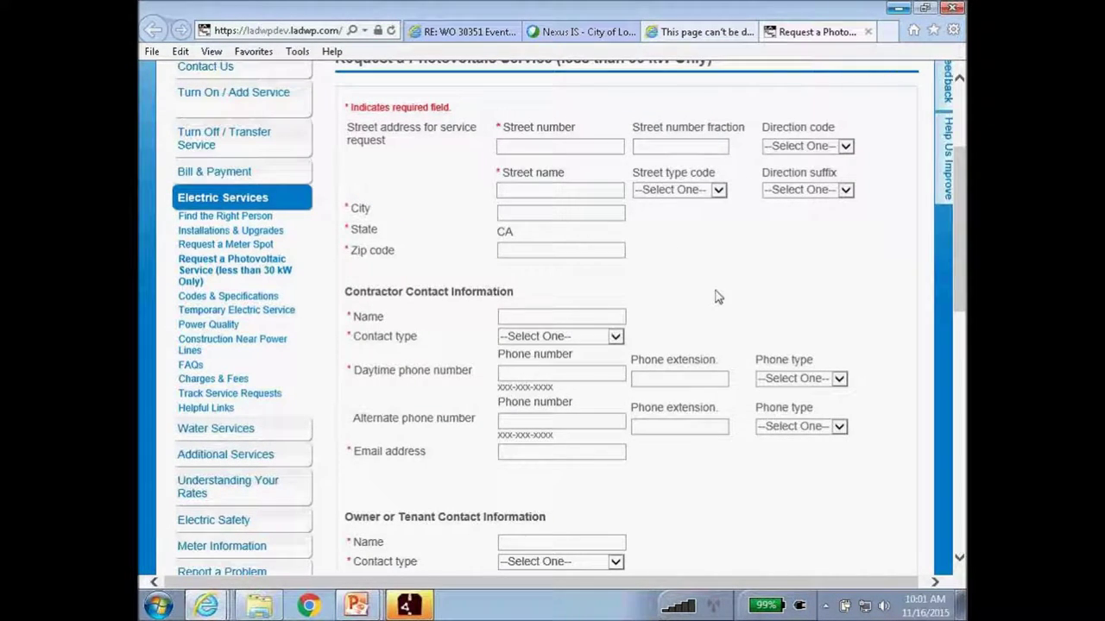
scroll(702, 278, "down", 2)
left_click(528, 161)
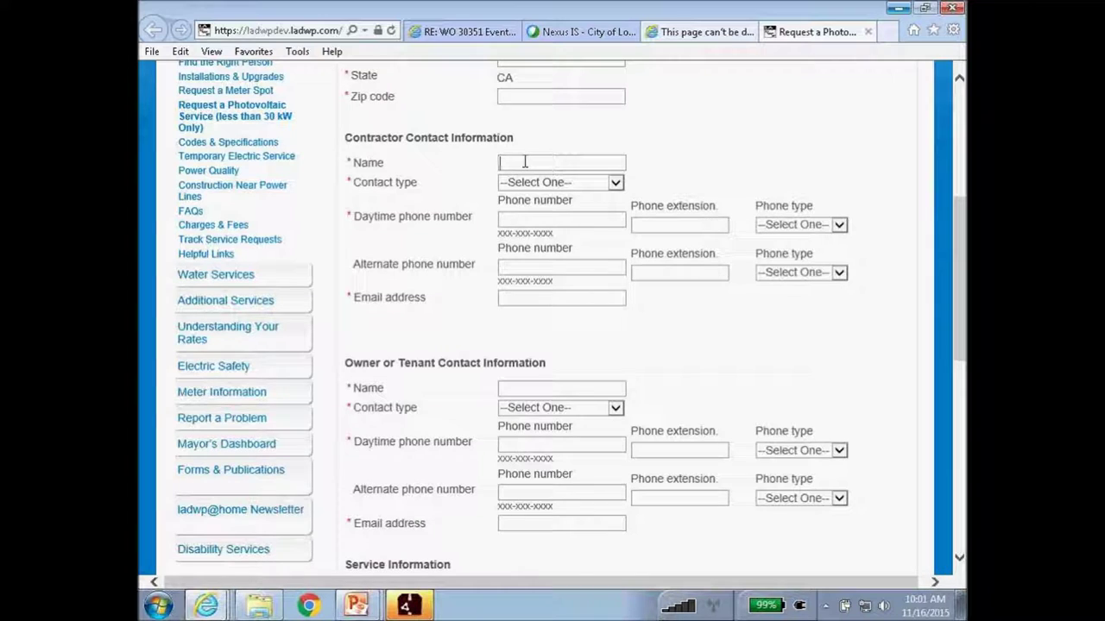
scroll(636, 345, "down", 1)
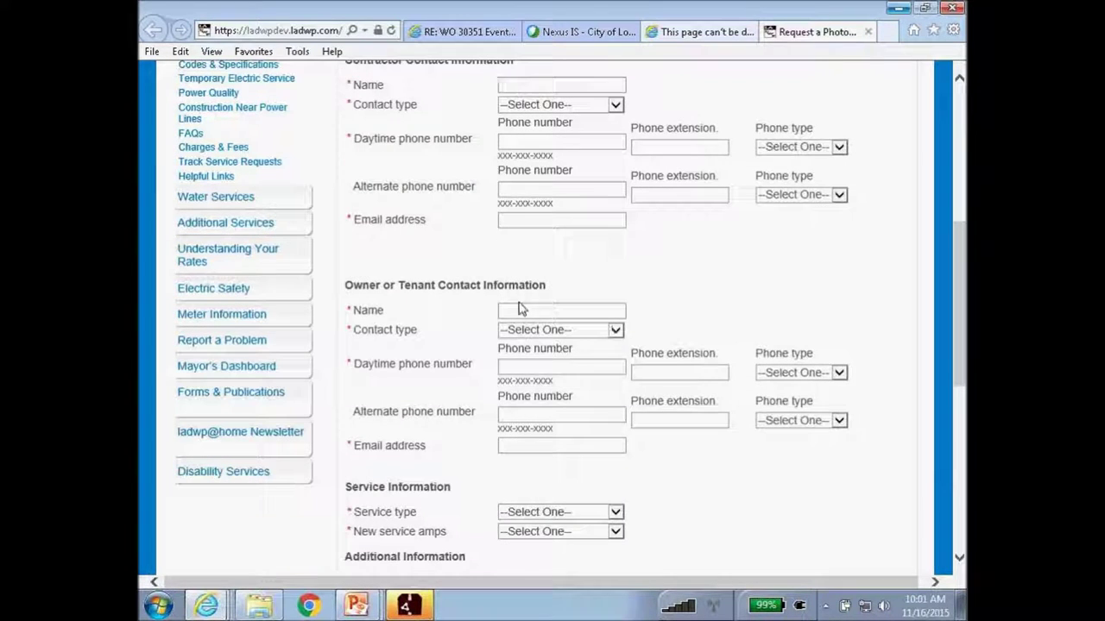
left_click(529, 309)
scroll(677, 293, "down", 3)
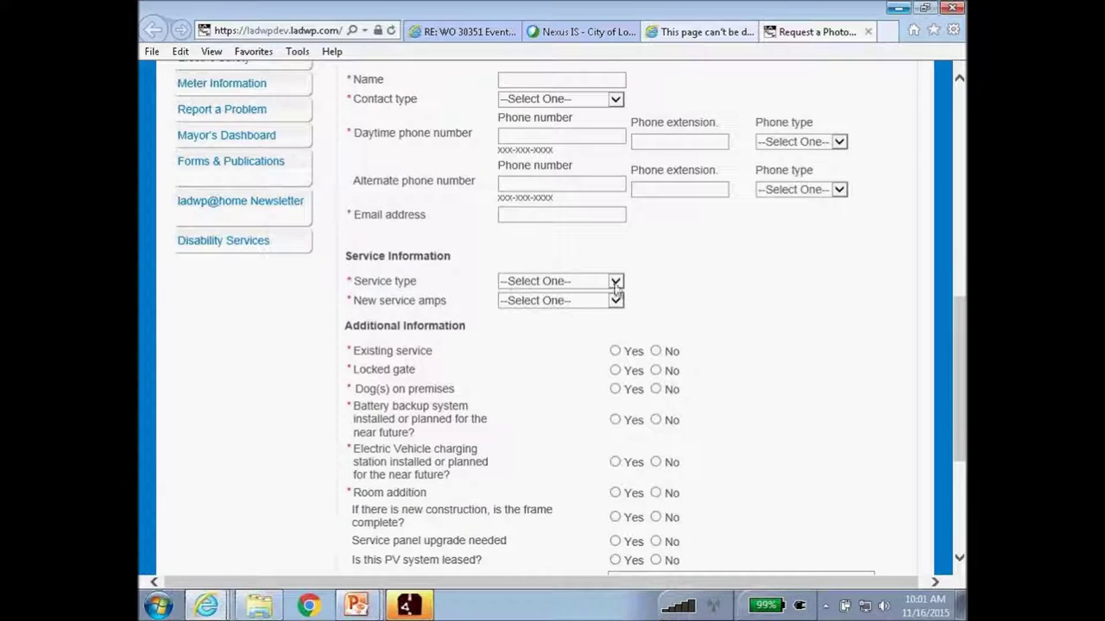
left_click(616, 287)
left_click(696, 257)
scroll(768, 313, "down", 2)
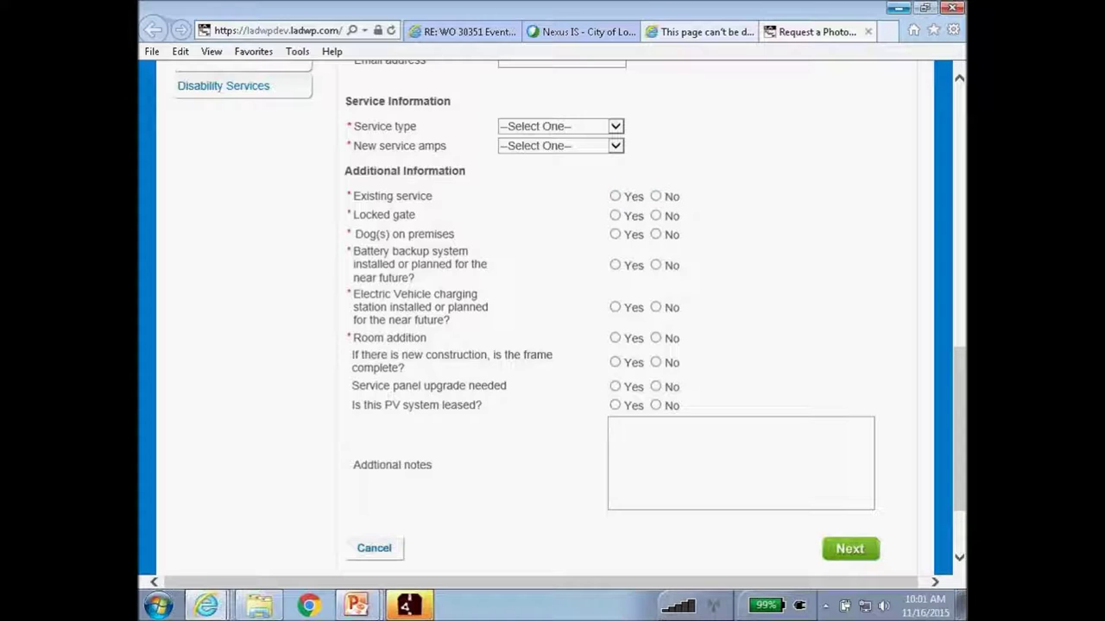
- Answer No to the existing service, locked gate and dogs on premises questions in the additional information section
left_click(655, 197)
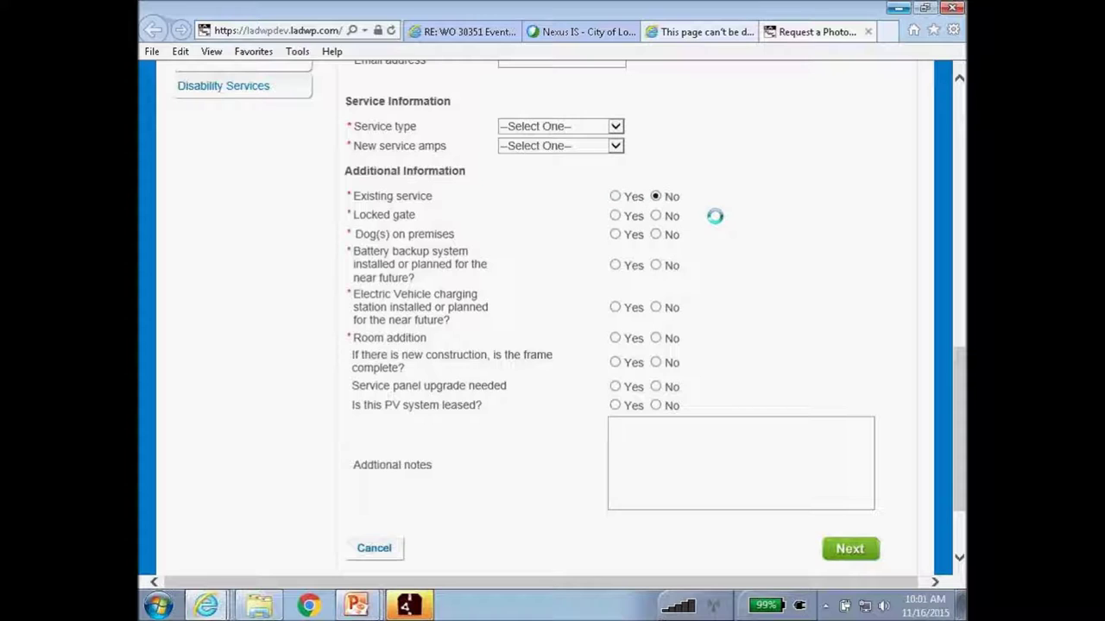
left_click(655, 216)
left_click(656, 235)
- Close all browser tabs and reopen the photovoltaic service request page from the PowerPoint slide show of PV Streamlined Process R5
left_click_drag(953, 433, 945, 223)
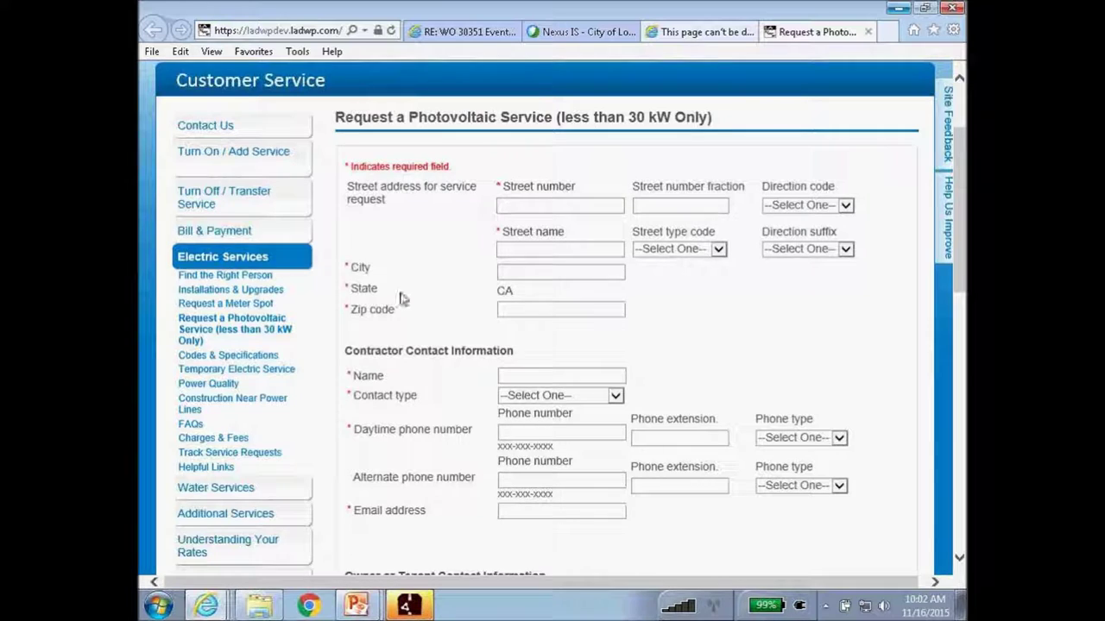
scroll(764, 452, "down", 5)
scroll(518, 337, "up", 5)
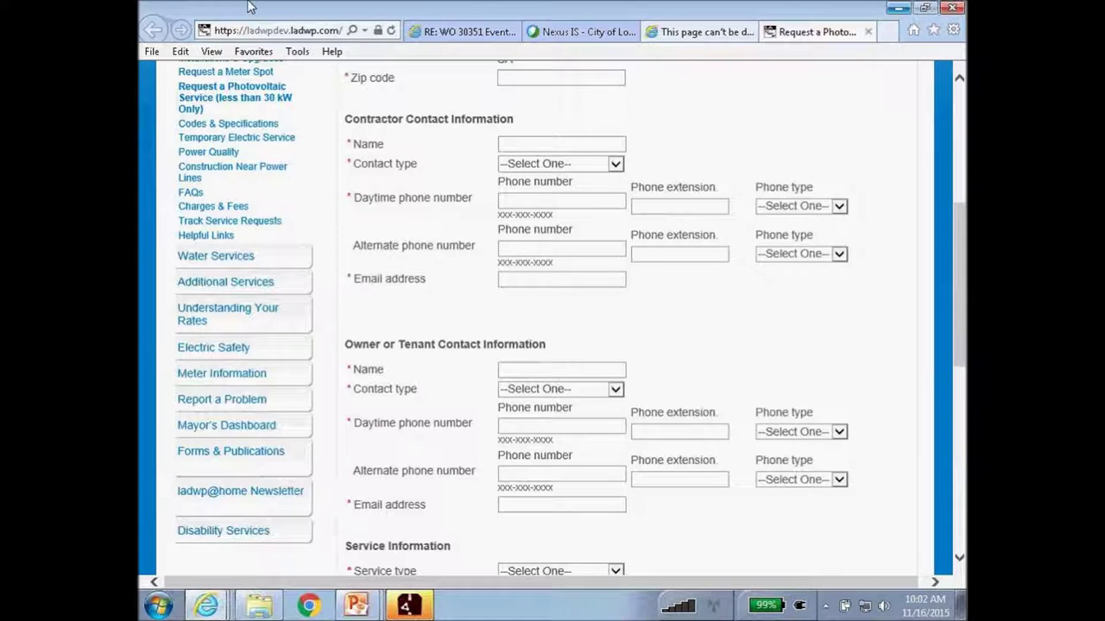
scroll(511, 338, "down", 7)
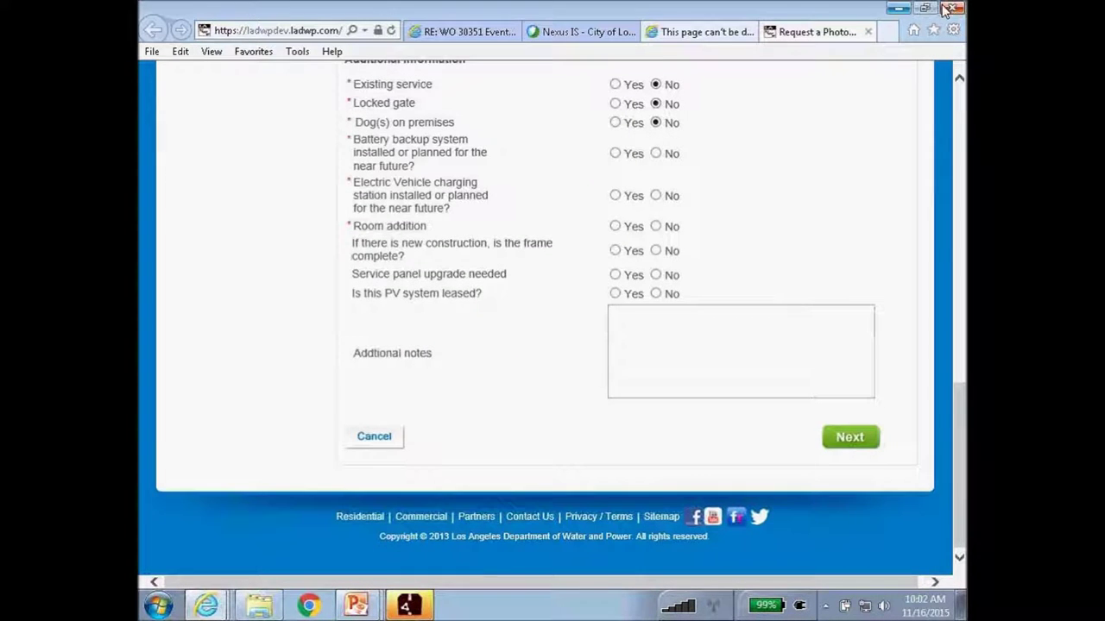
left_click(953, 9)
left_click(530, 307)
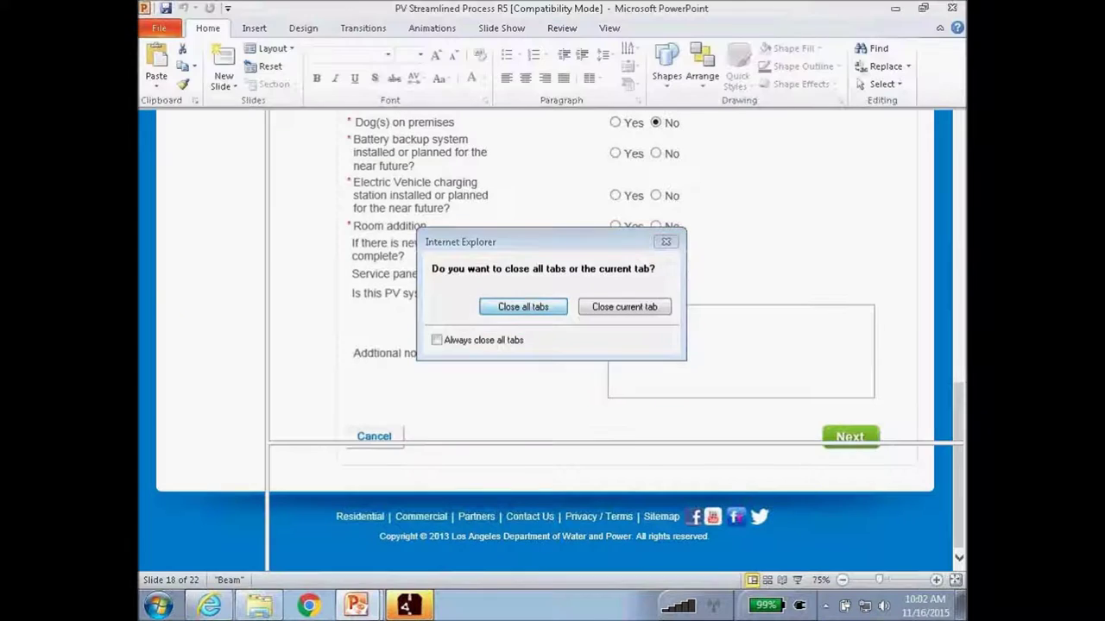
left_click(797, 580)
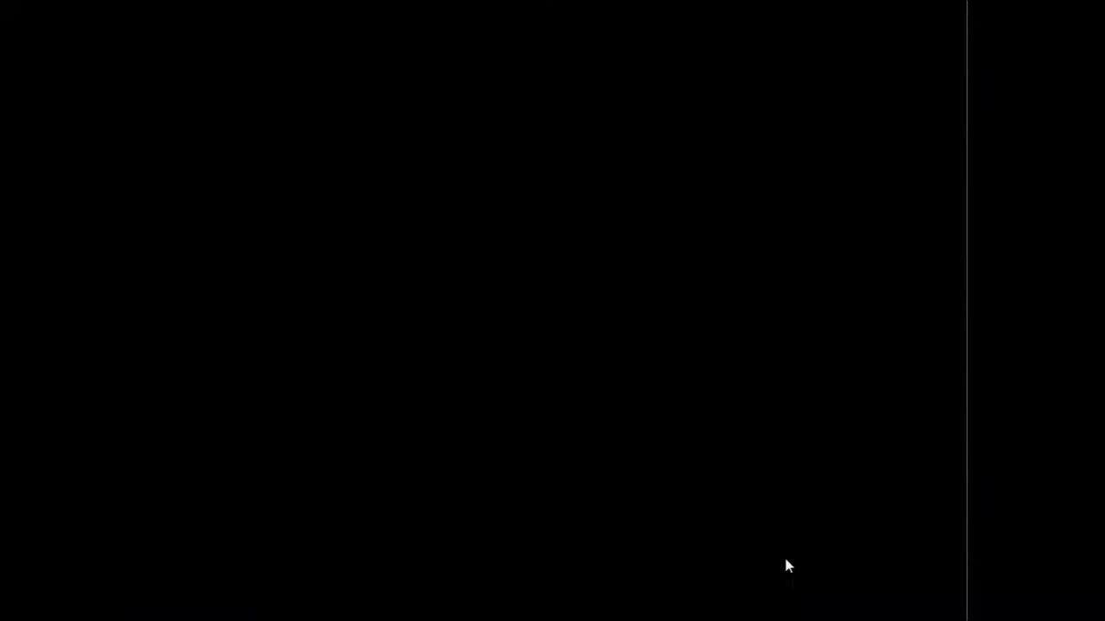
left_click(593, 307)
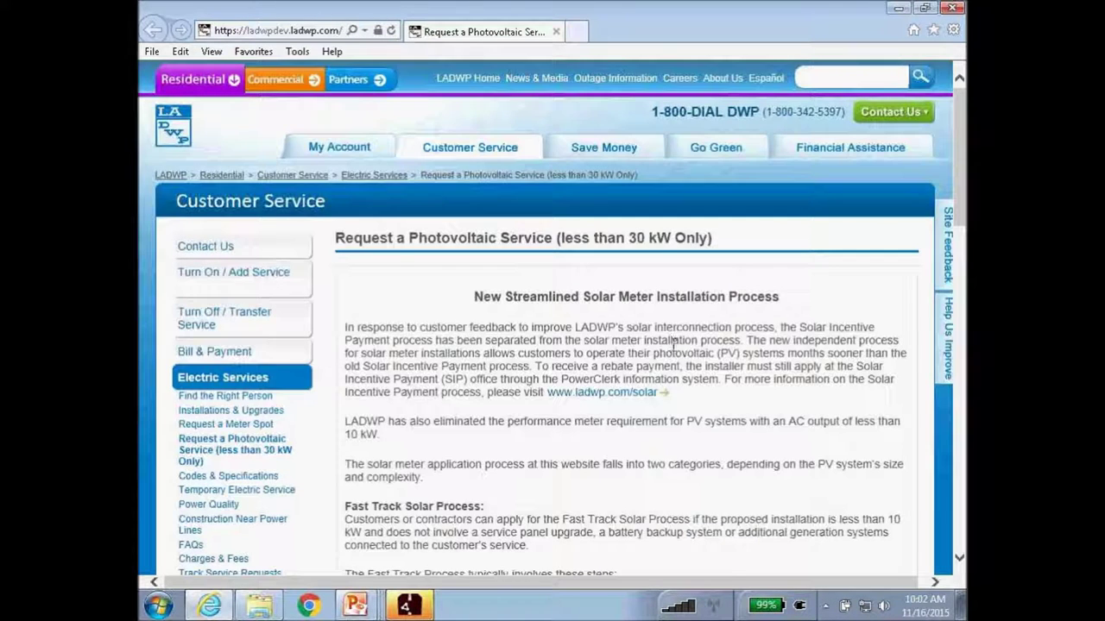
- Acknowledge the solar meter installation instructions, then certify the three PV system eligibility conditions and continue to the process choice
scroll(641, 343, "down", 5)
scroll(641, 344, "down", 10)
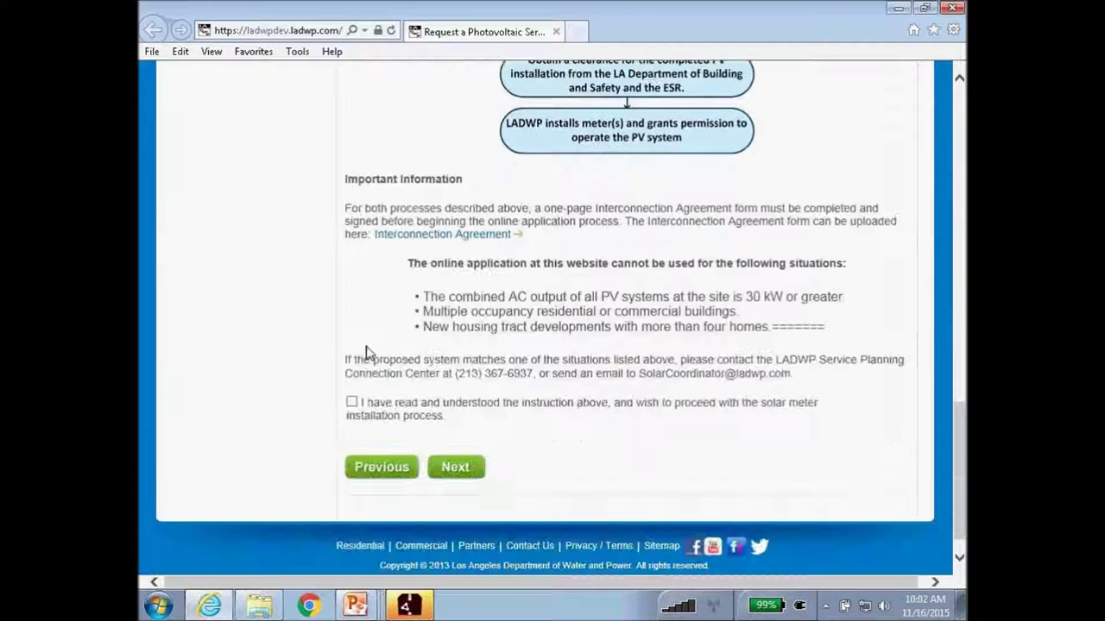
left_click(352, 402)
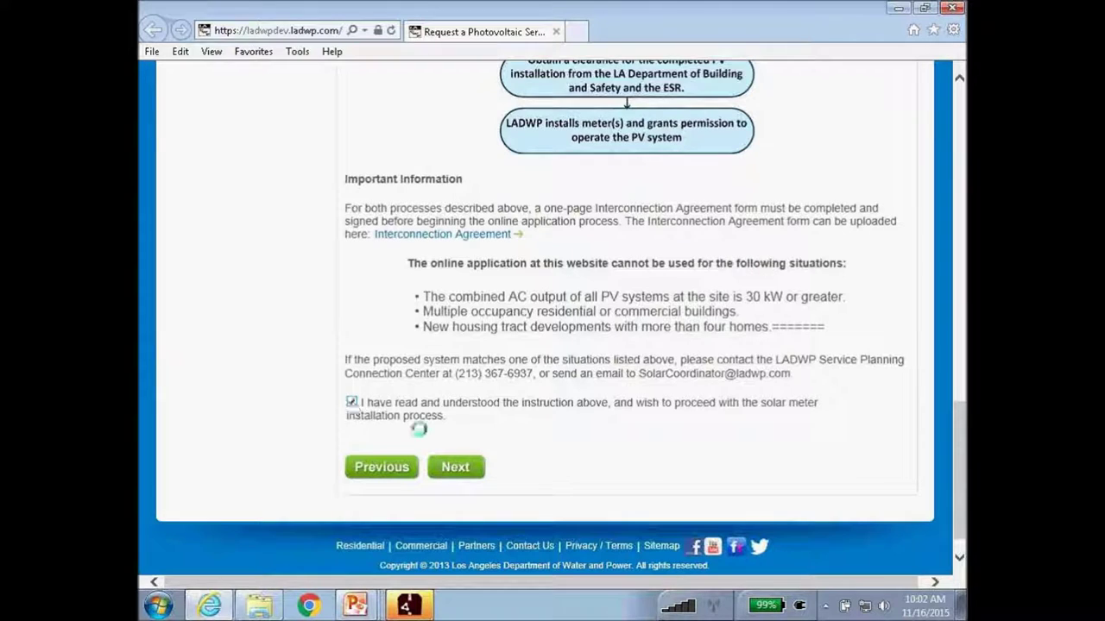
left_click(456, 467)
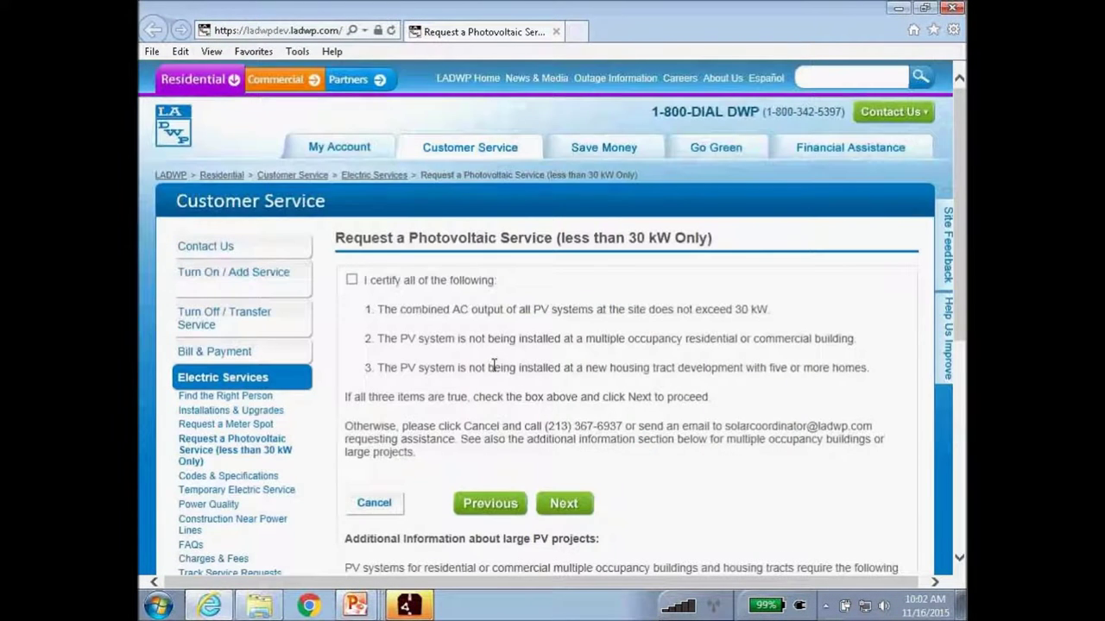
left_click(351, 280)
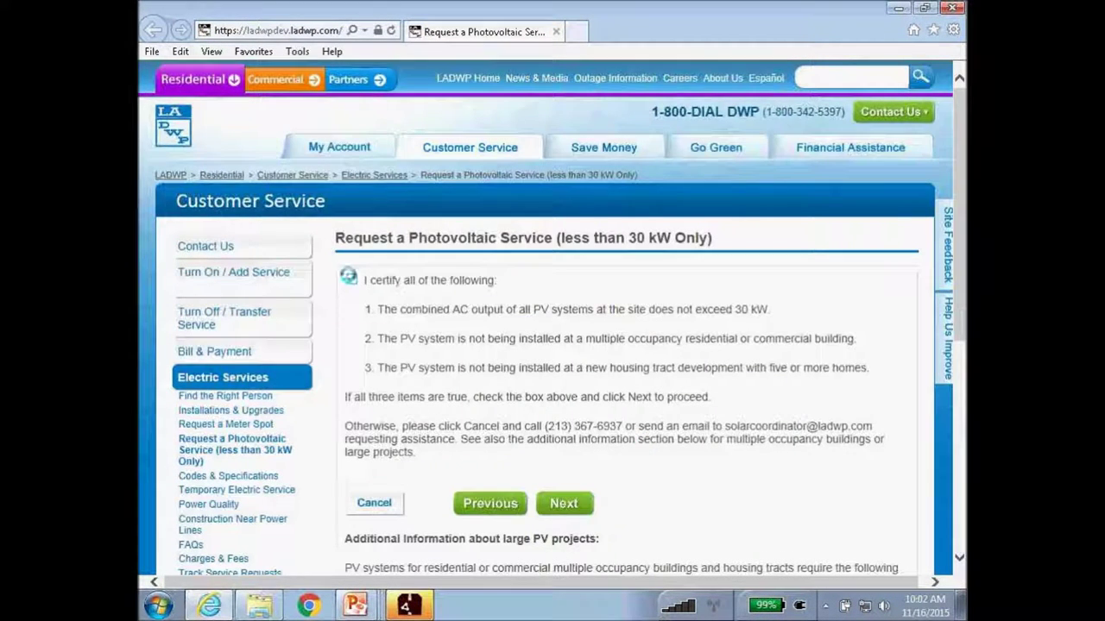
left_click(571, 510)
- Choose the Standard Solar Process with a custom single-line drawing upload and proceed to its upload confirmation
scroll(547, 343, "down", 15)
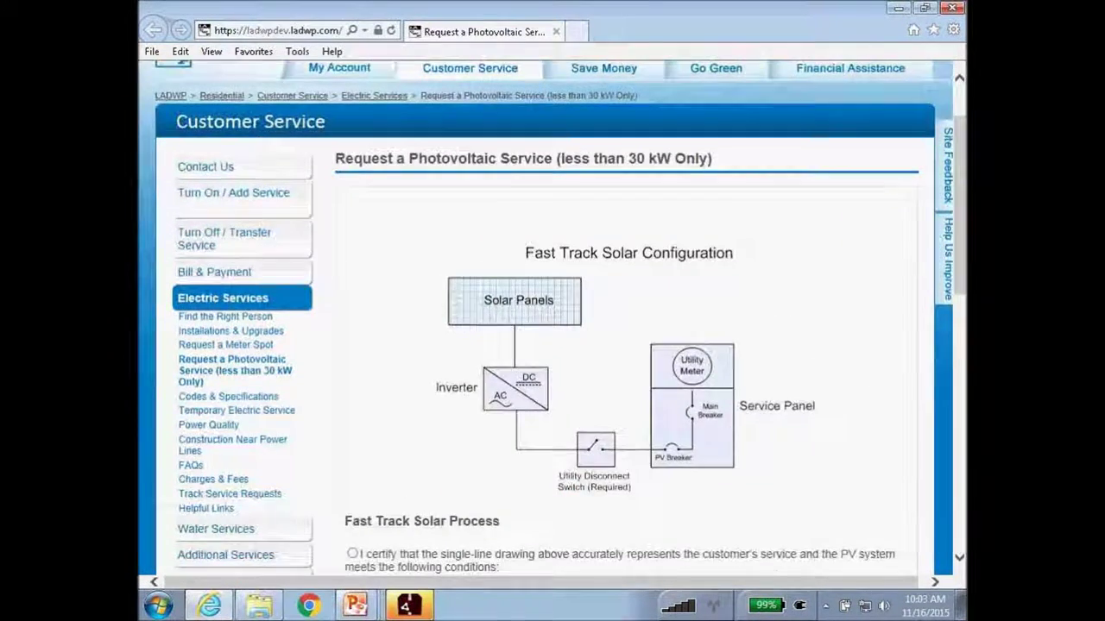
left_click(352, 201)
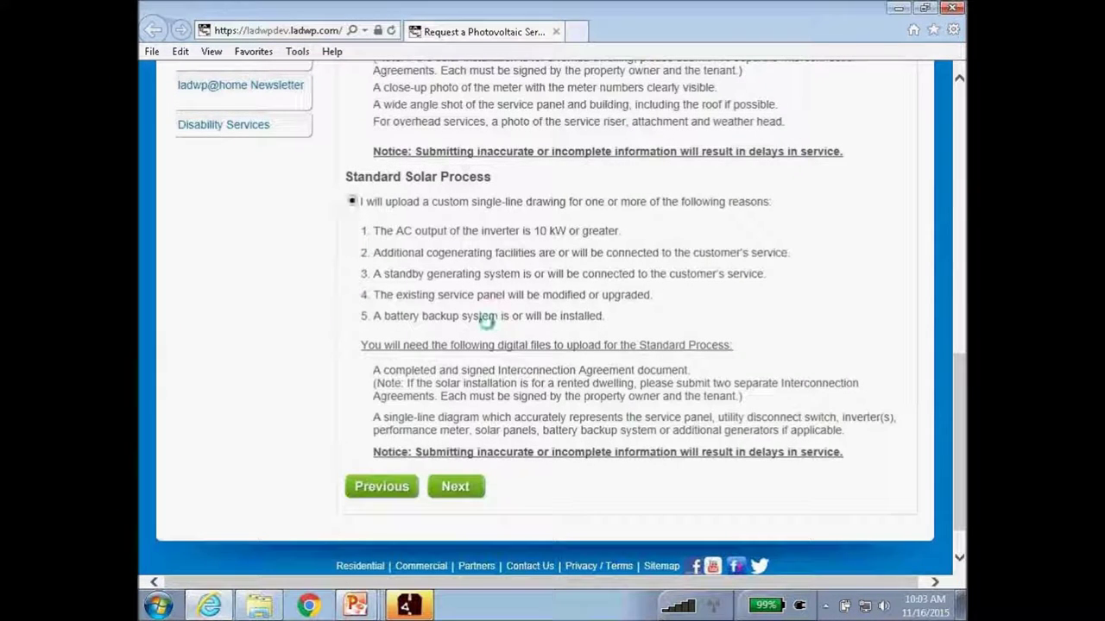
left_click(466, 488)
- Confirm that the signed Interconnection Agreement and single-line drawing are ready and continue to the Standard Process attachments form
scroll(557, 390, "up", 1)
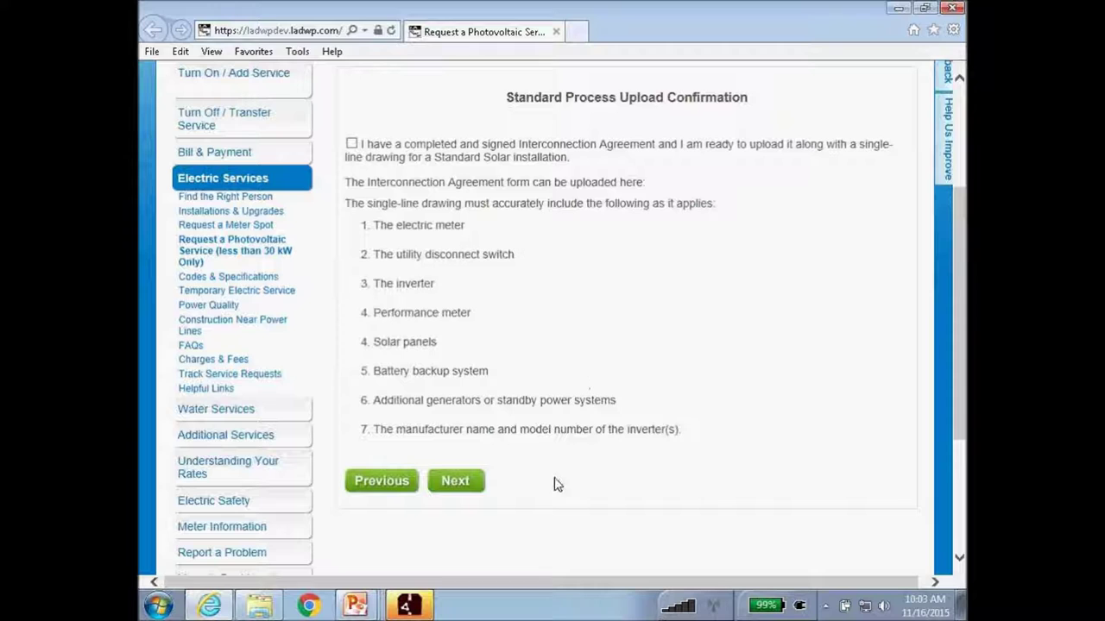
left_click(351, 144)
left_click(461, 488)
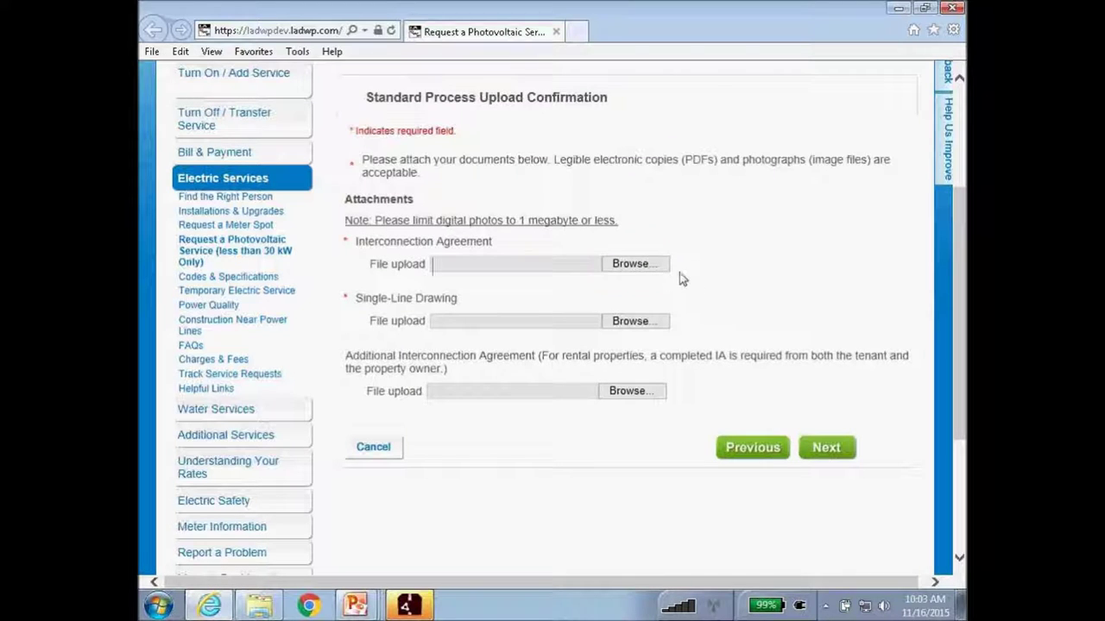